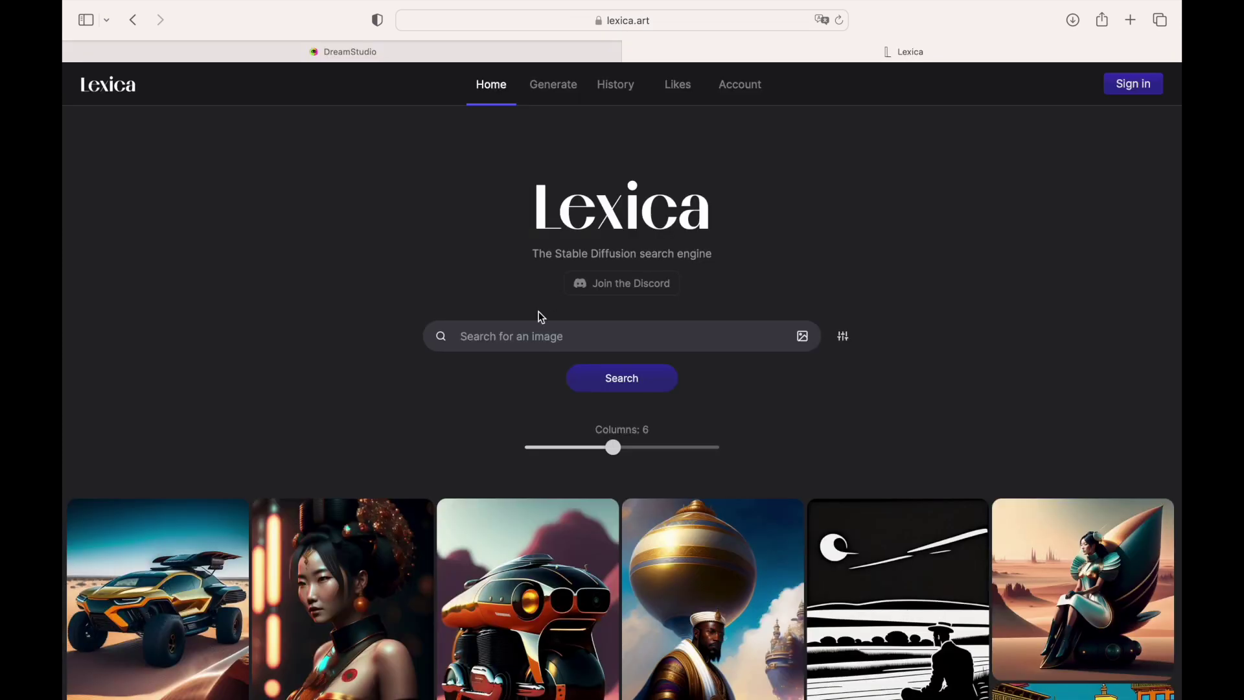
# Step: Search Lexica for 'futuristic car' and open the grey sketch-style concept car's details
pyautogui.click(538, 332)
pyautogui.write('futuristic car')
pyautogui.click(598, 386)
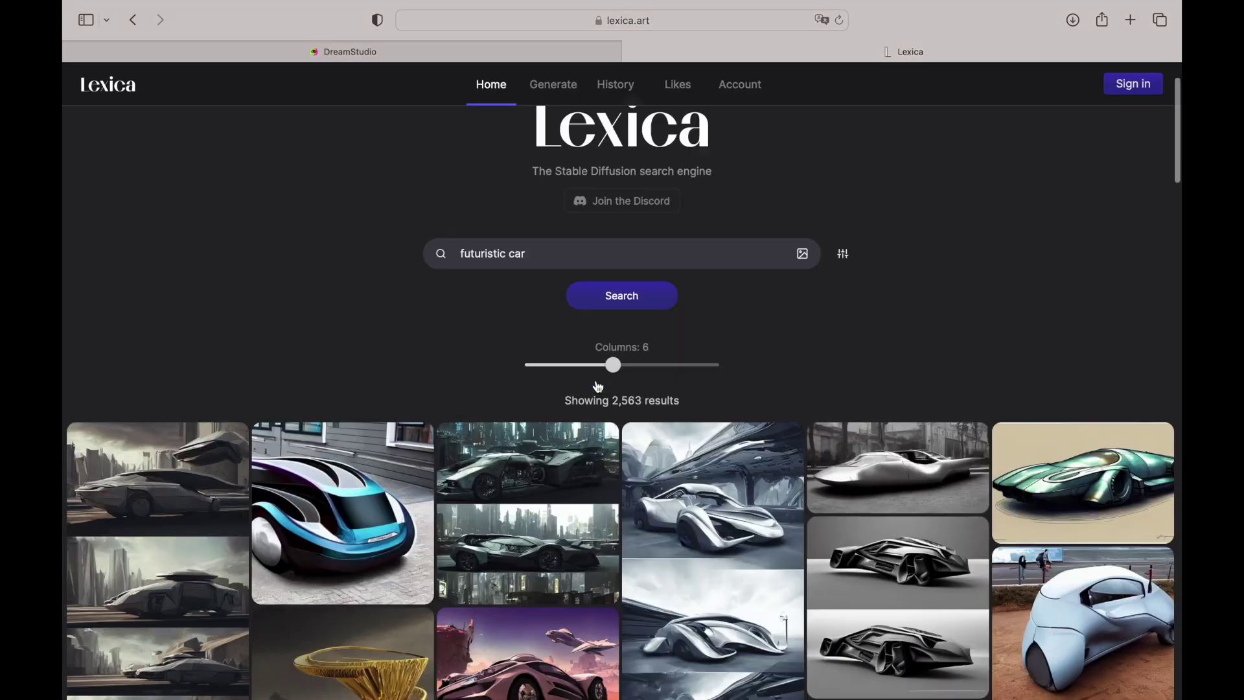
pyautogui.scroll(-10, 647, 417)
pyautogui.scroll(-15, 648, 417)
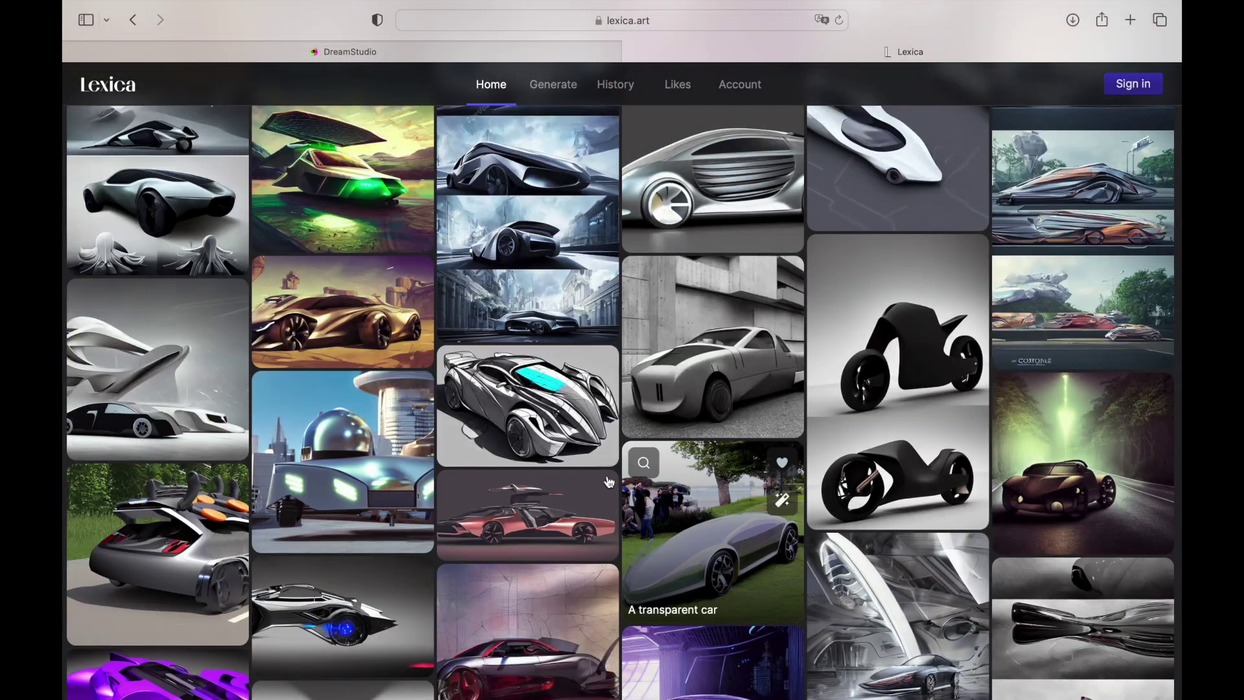
pyautogui.click(499, 375)
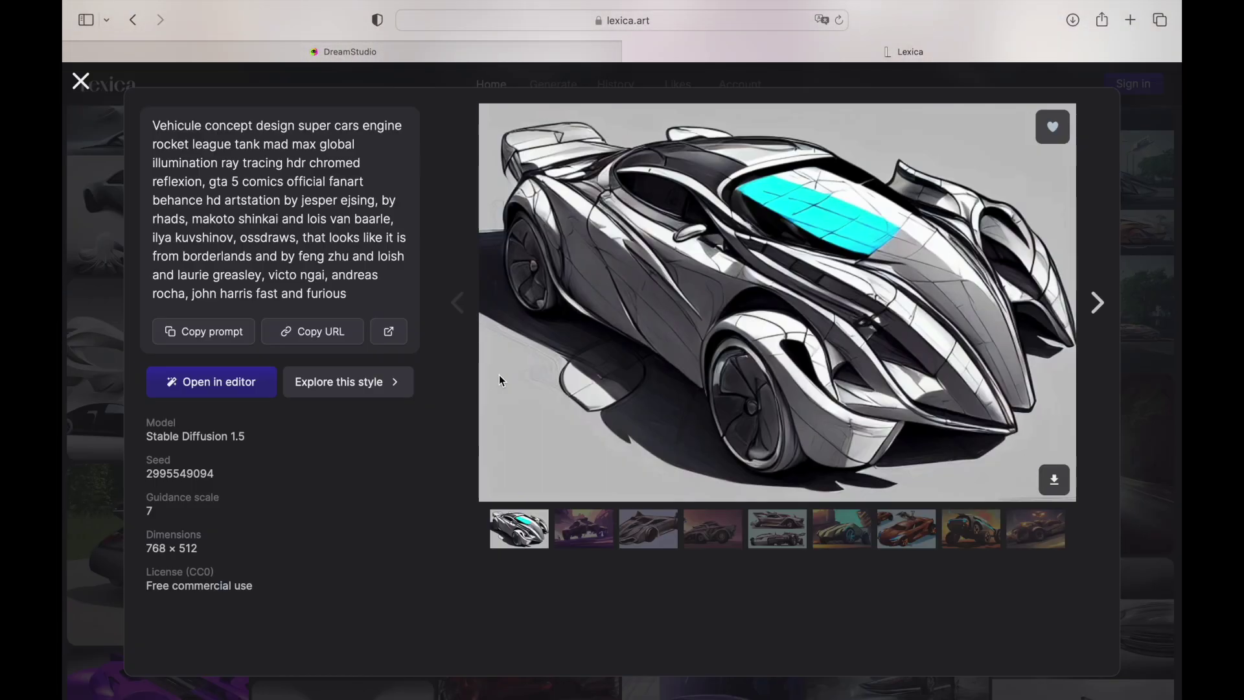
# Step: Copy the concept car's Lexica prompt and paste it into DreamStudio's prompt box
pyautogui.click(227, 339)
pyautogui.hotkey('ctrl', 'shift', 'Tab')
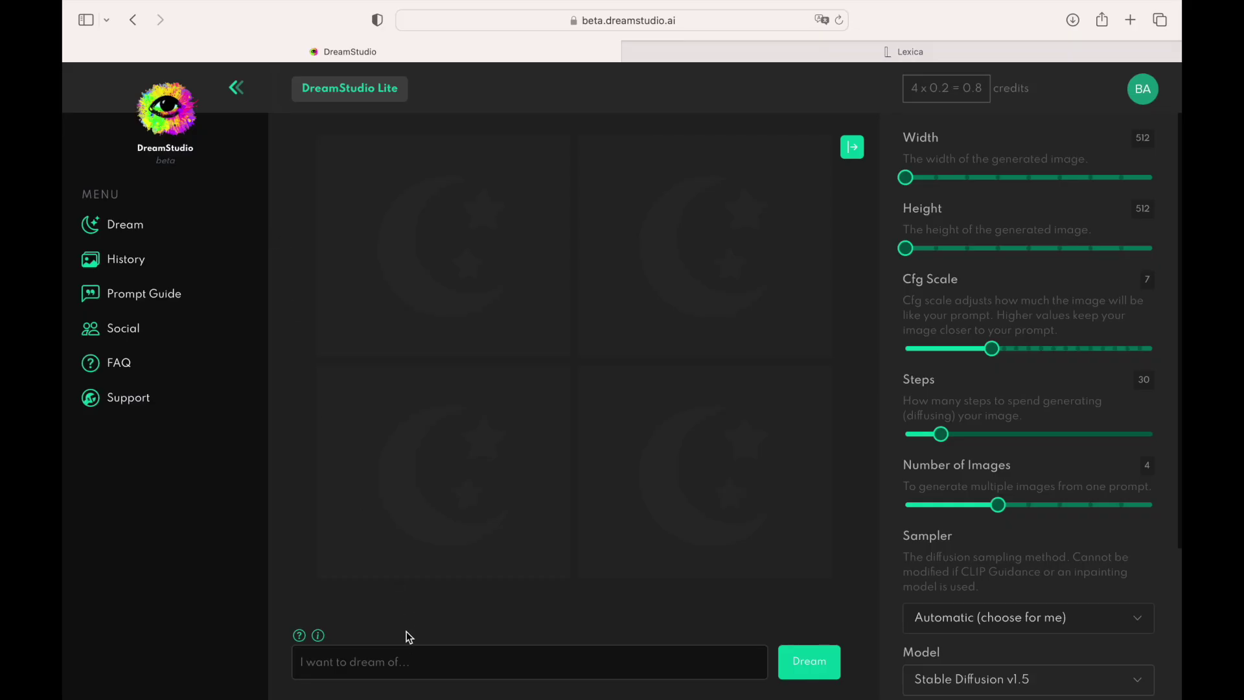
pyautogui.click(408, 658)
pyautogui.press('super+v')
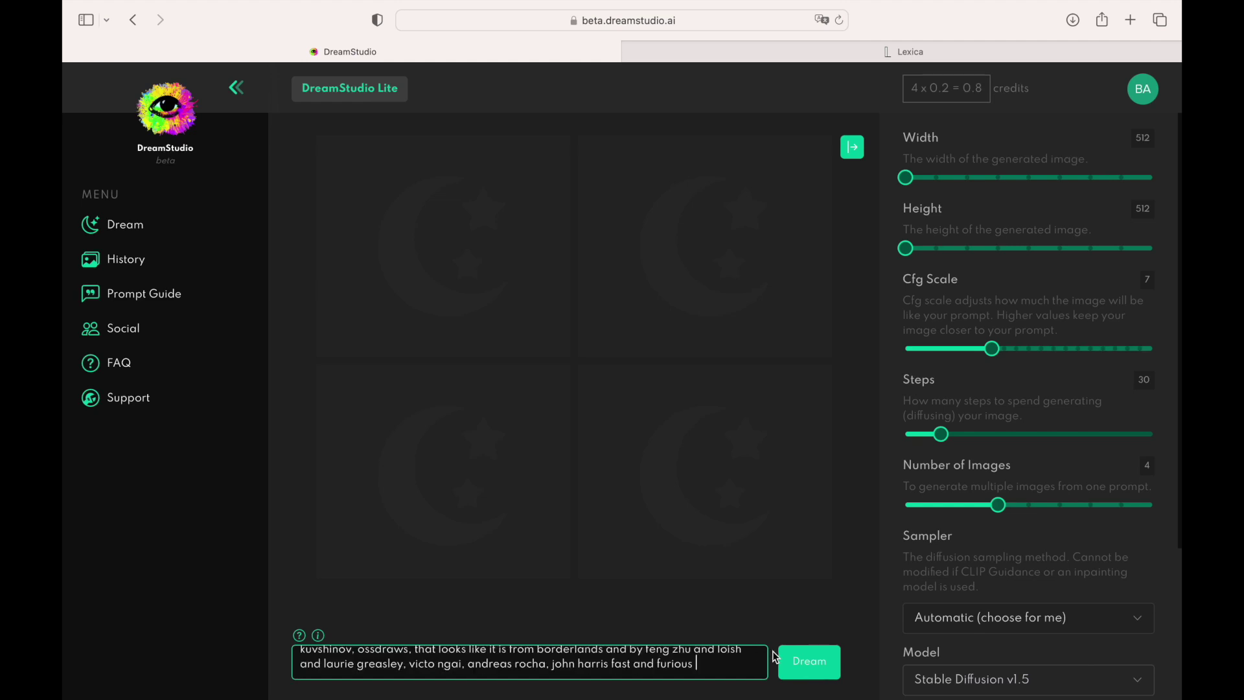
# Step: Generate a single image from the car prompt, then close the Lexica tab
pyautogui.moveTo(1001, 506)
pyautogui.moveTo(1001, 506); pyautogui.dragTo(906, 509)
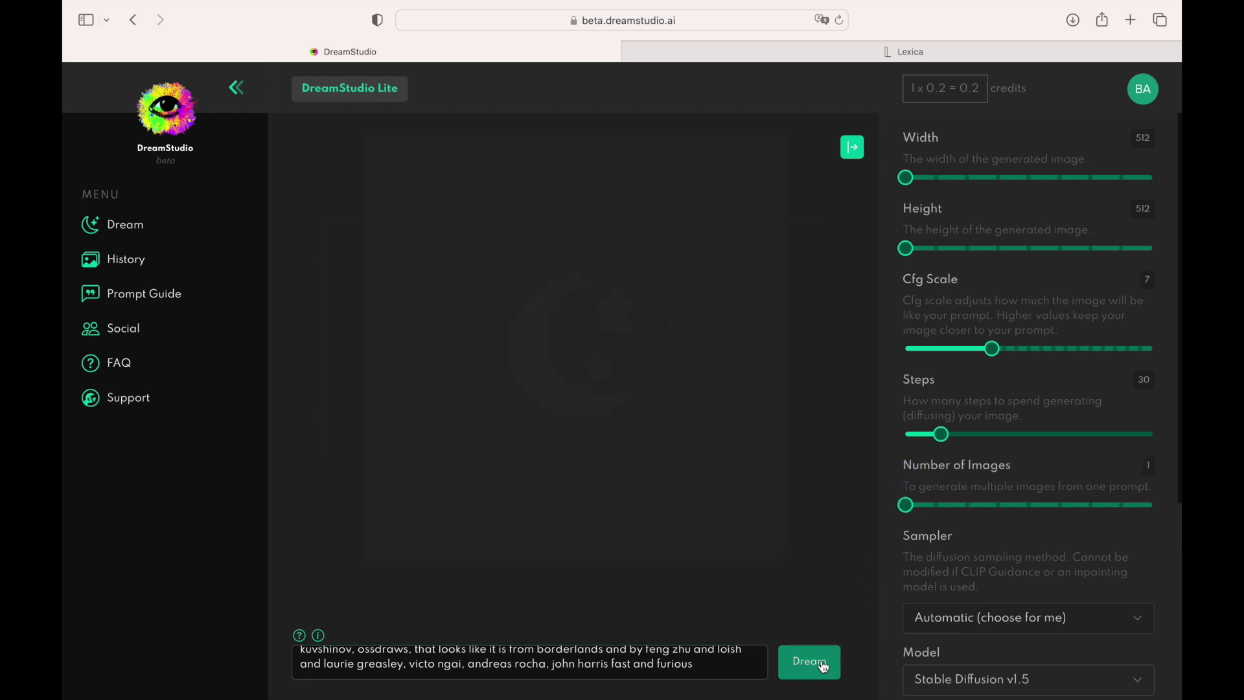
pyautogui.click(809, 661)
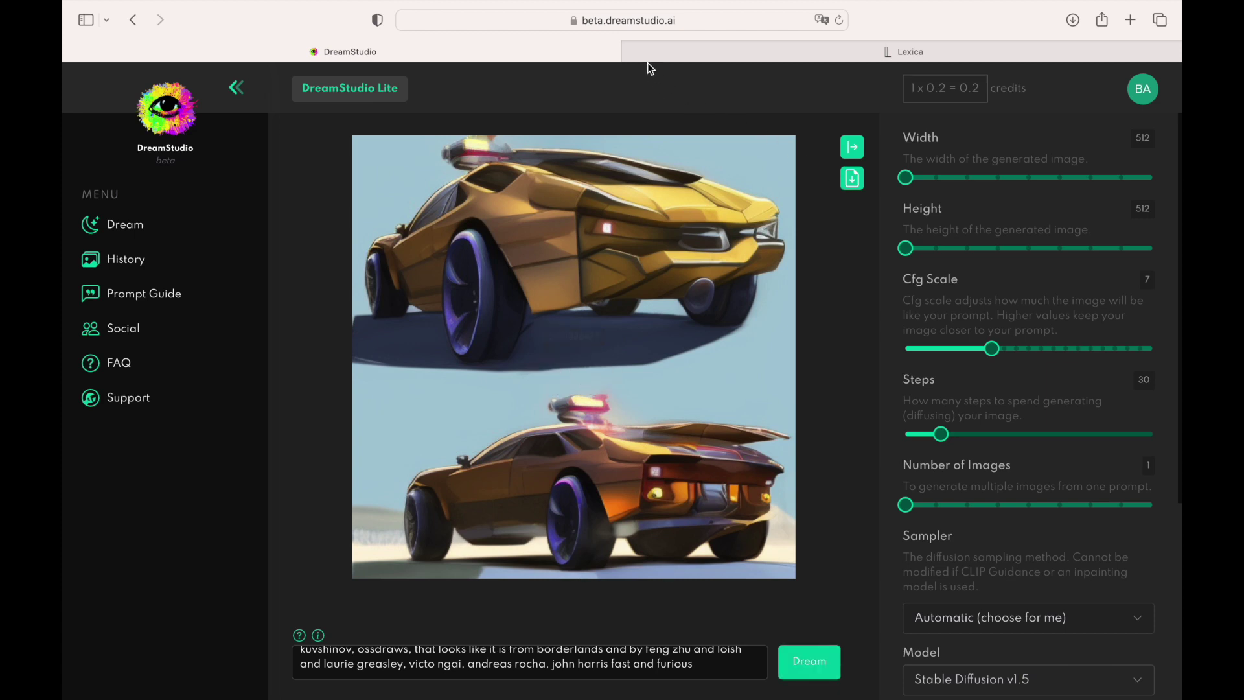
pyautogui.click(631, 52)
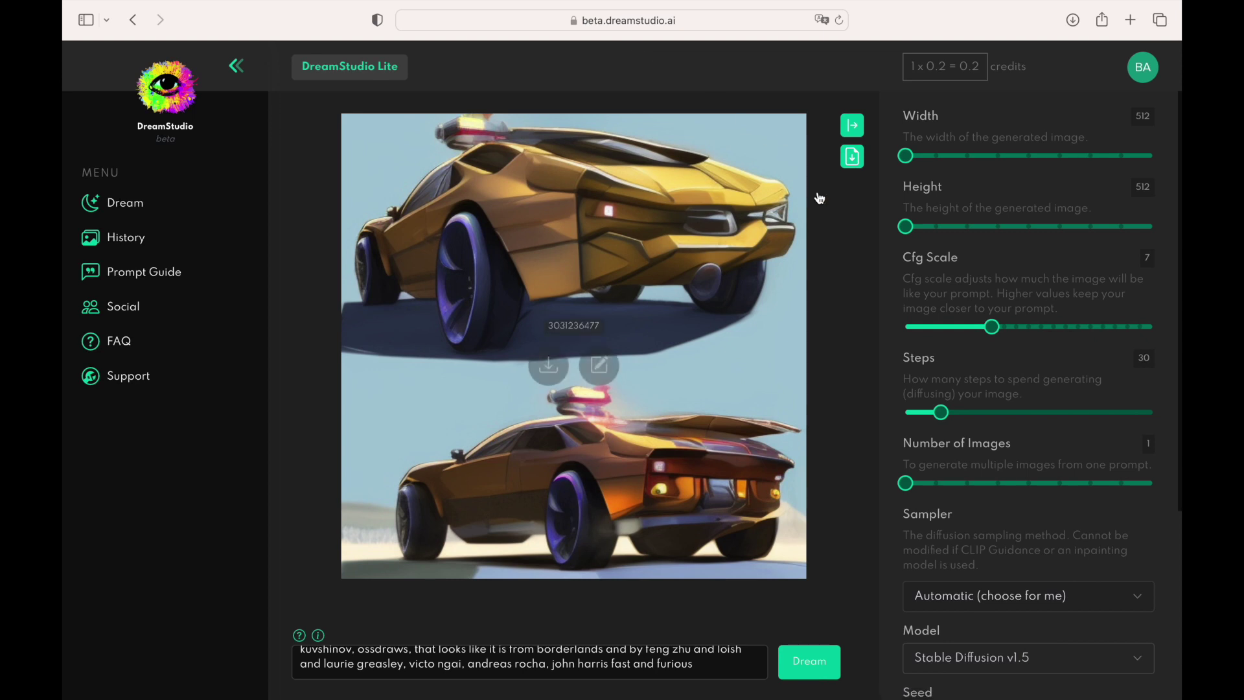
# Step: Select the Stable Diffusion v2.1-768 model and generate a new car image
pyautogui.scroll(-2, 968, 602)
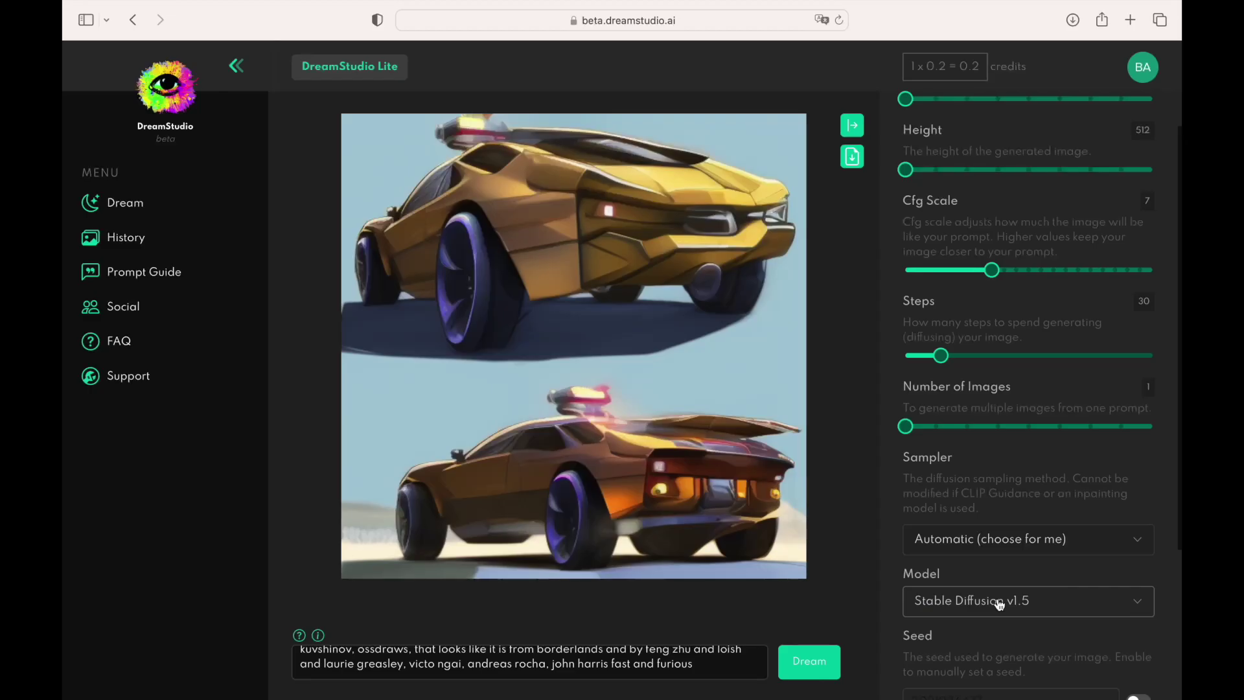
pyautogui.click(997, 600)
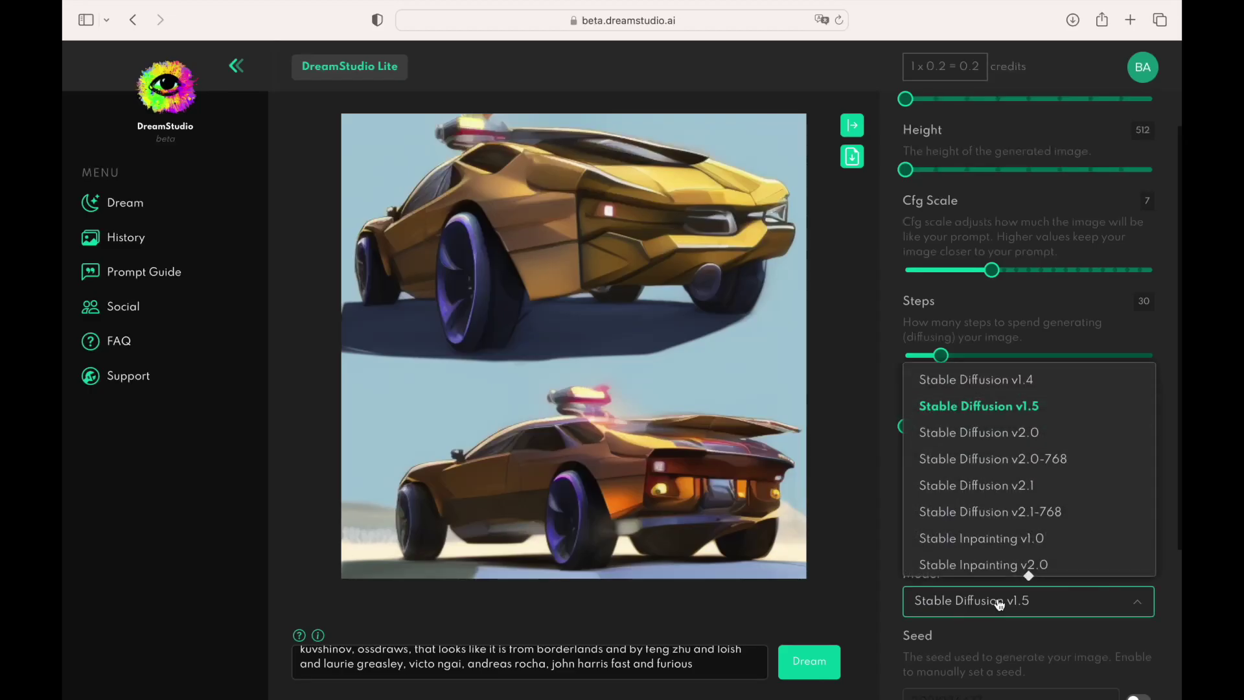
pyautogui.scroll(-1, 993, 519)
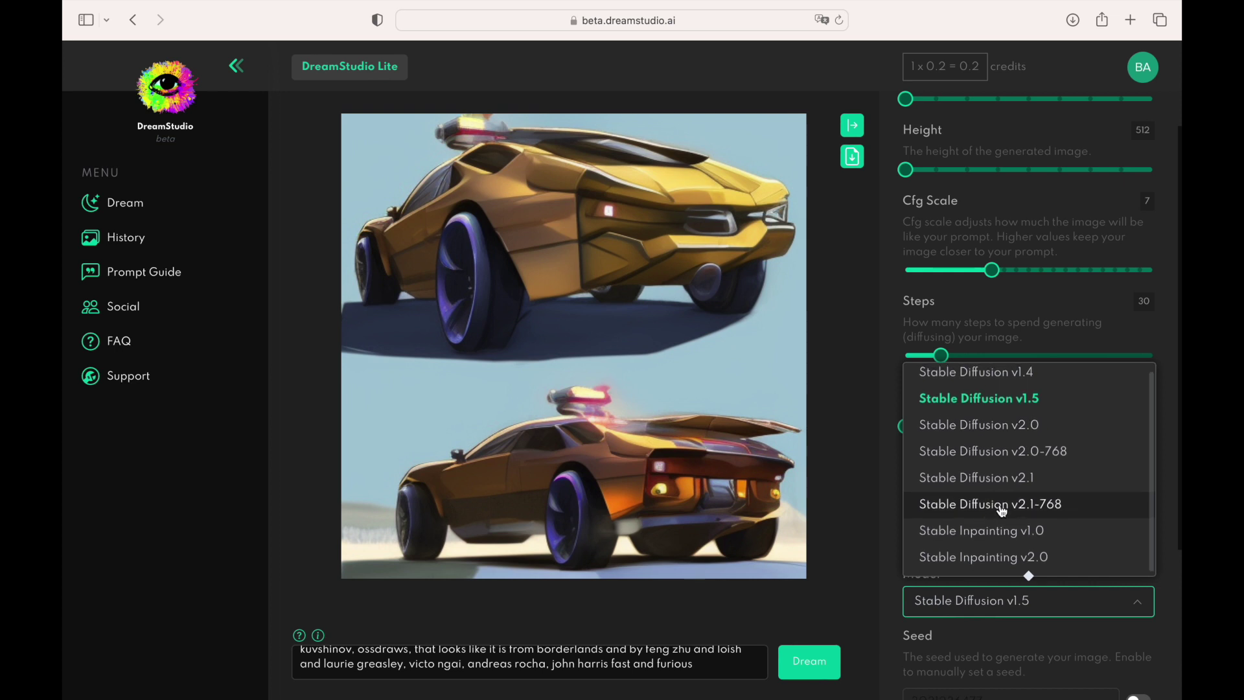
pyautogui.click(1002, 512)
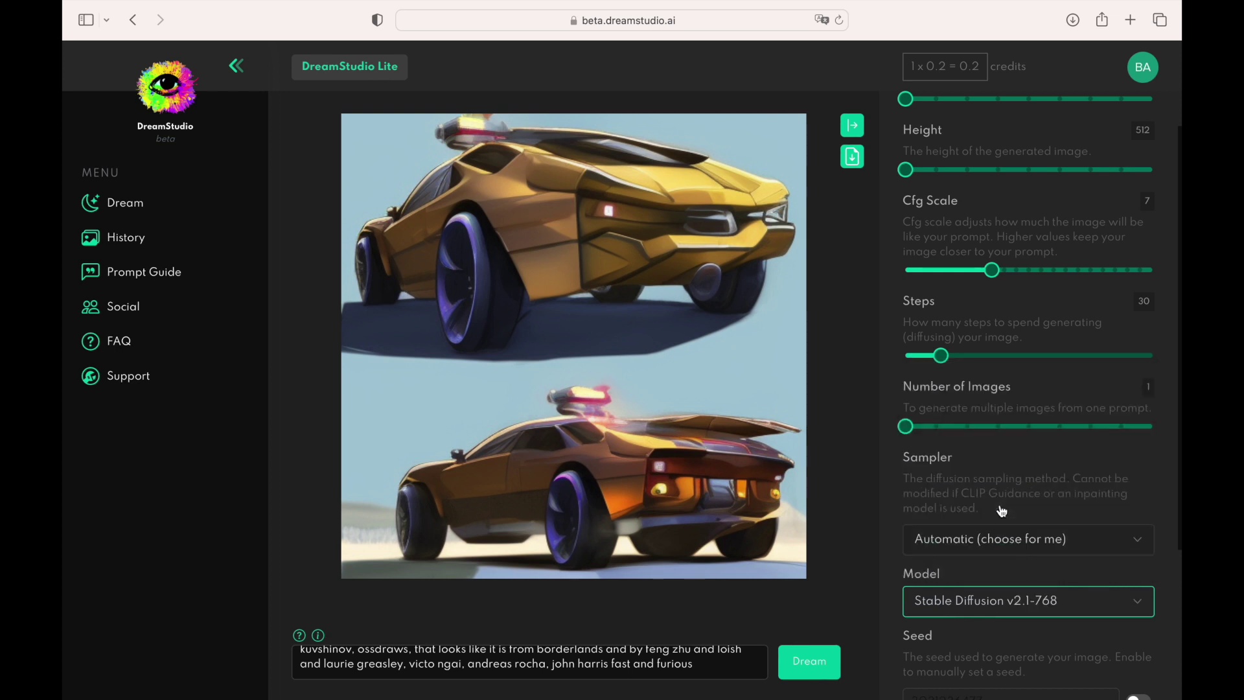
pyautogui.click(823, 670)
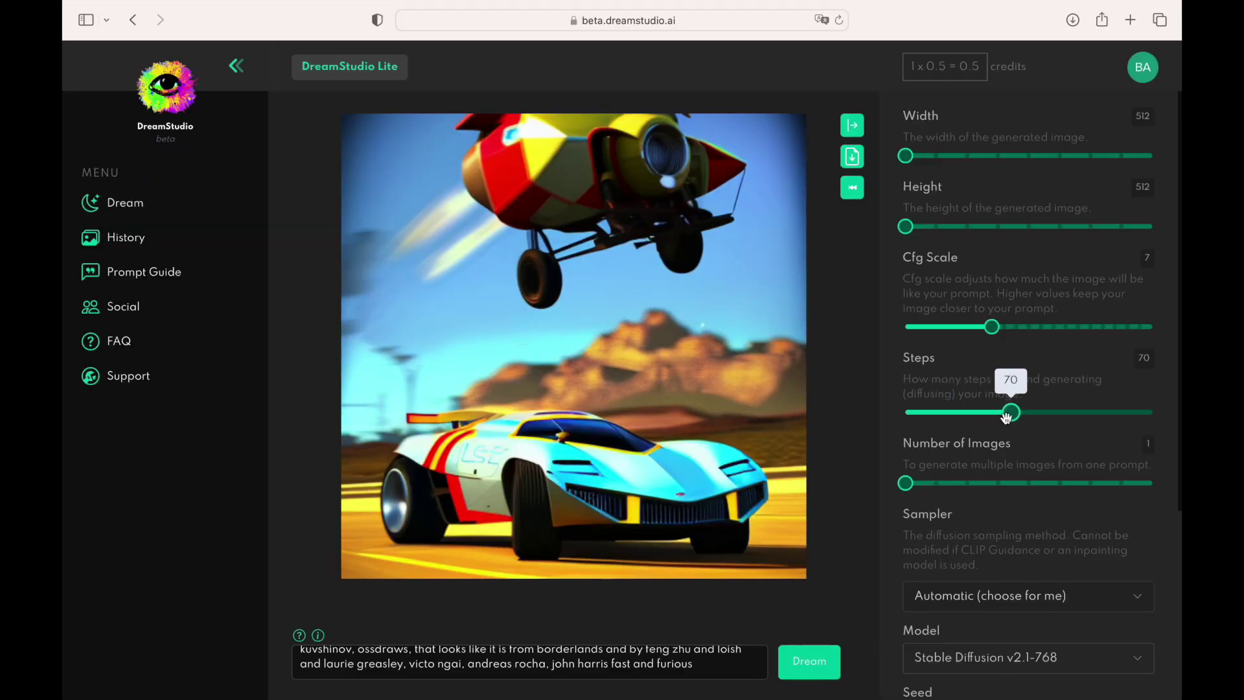
# Step: Generate the car image again with Steps at 70
pyautogui.click(818, 658)
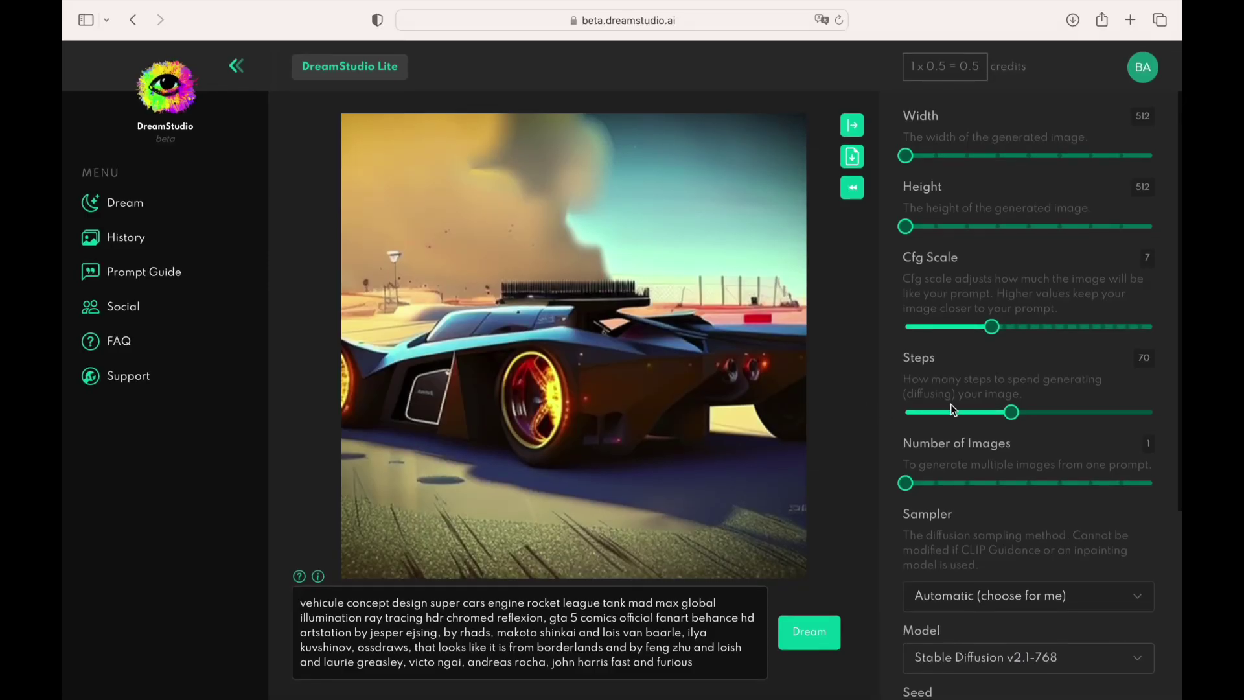
pyautogui.scroll(-3, 951, 403)
pyautogui.scroll(-2, 953, 410)
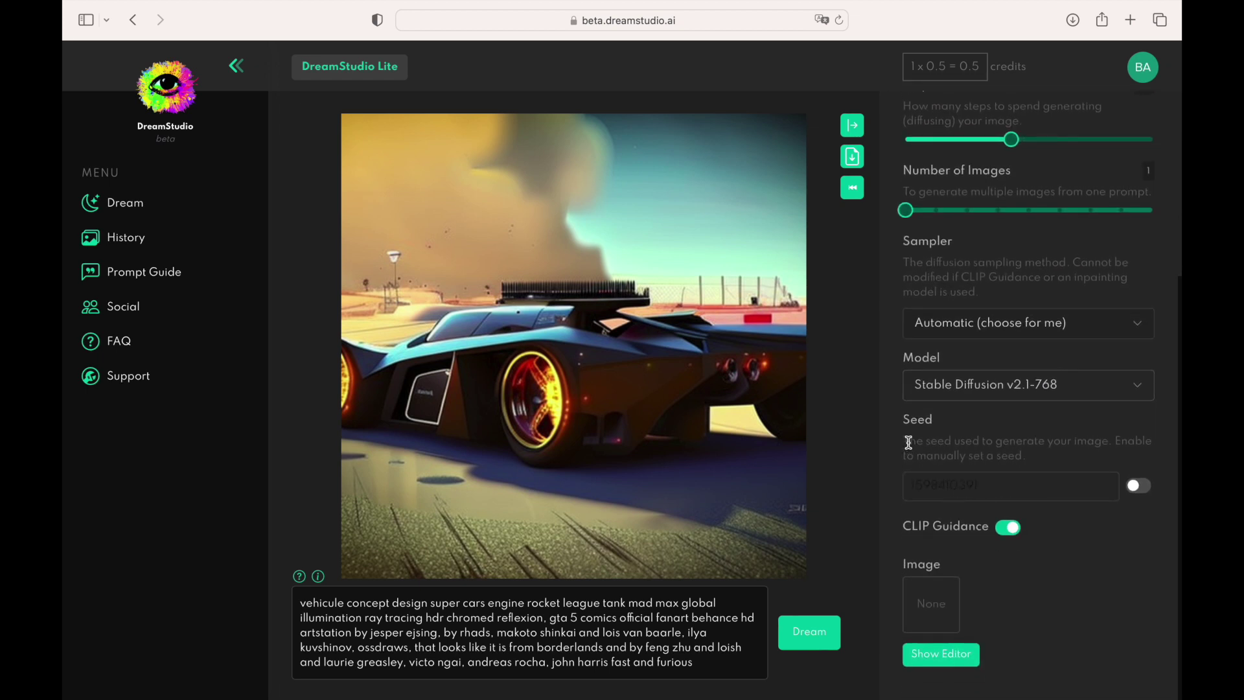
pyautogui.moveTo(905, 423); pyautogui.dragTo(1041, 458)
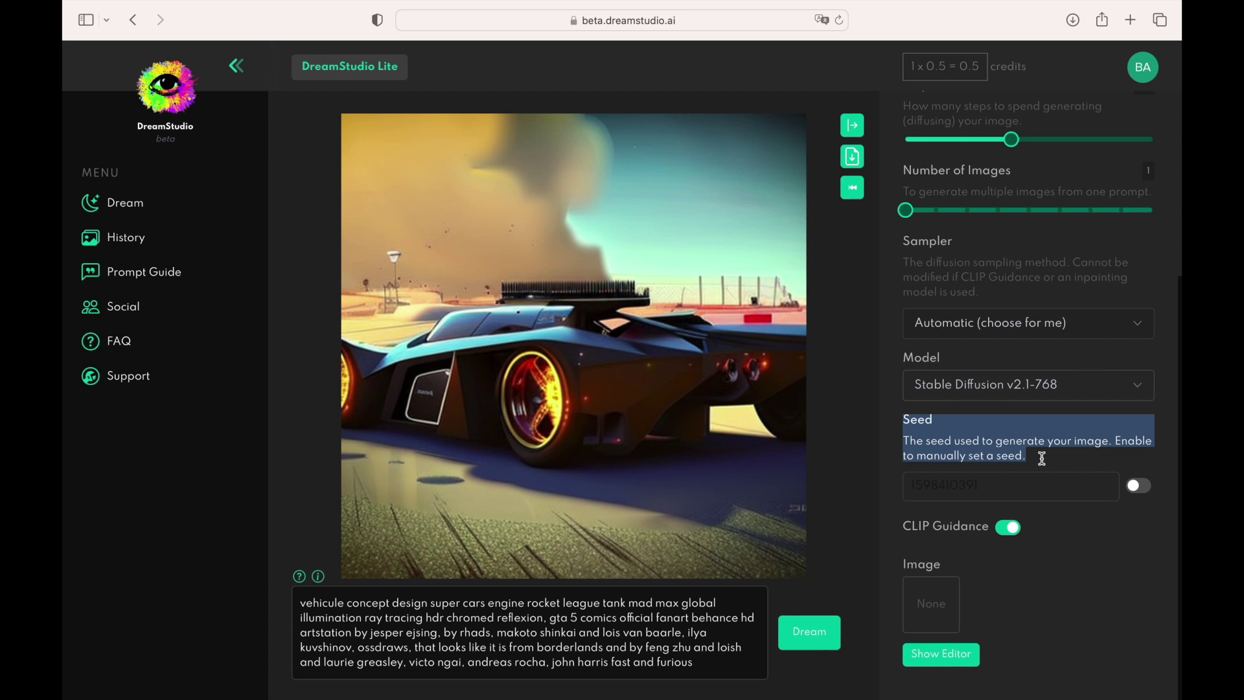
pyautogui.moveTo(579, 332)
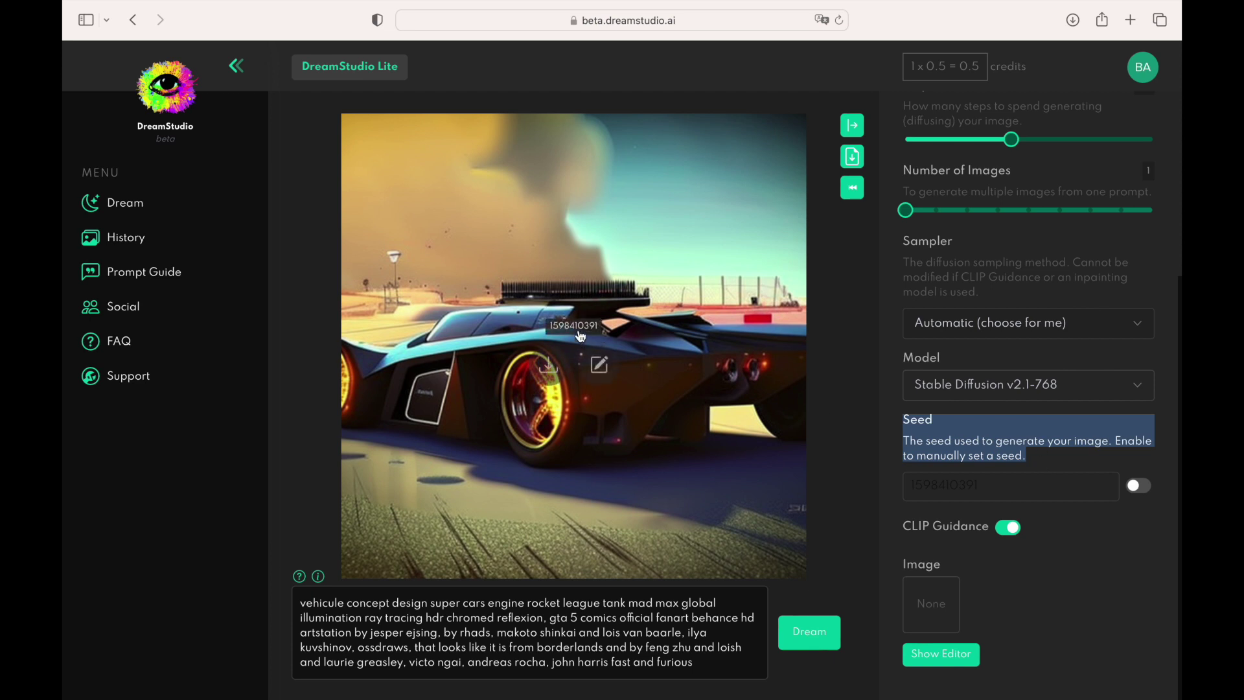
pyautogui.click(580, 330)
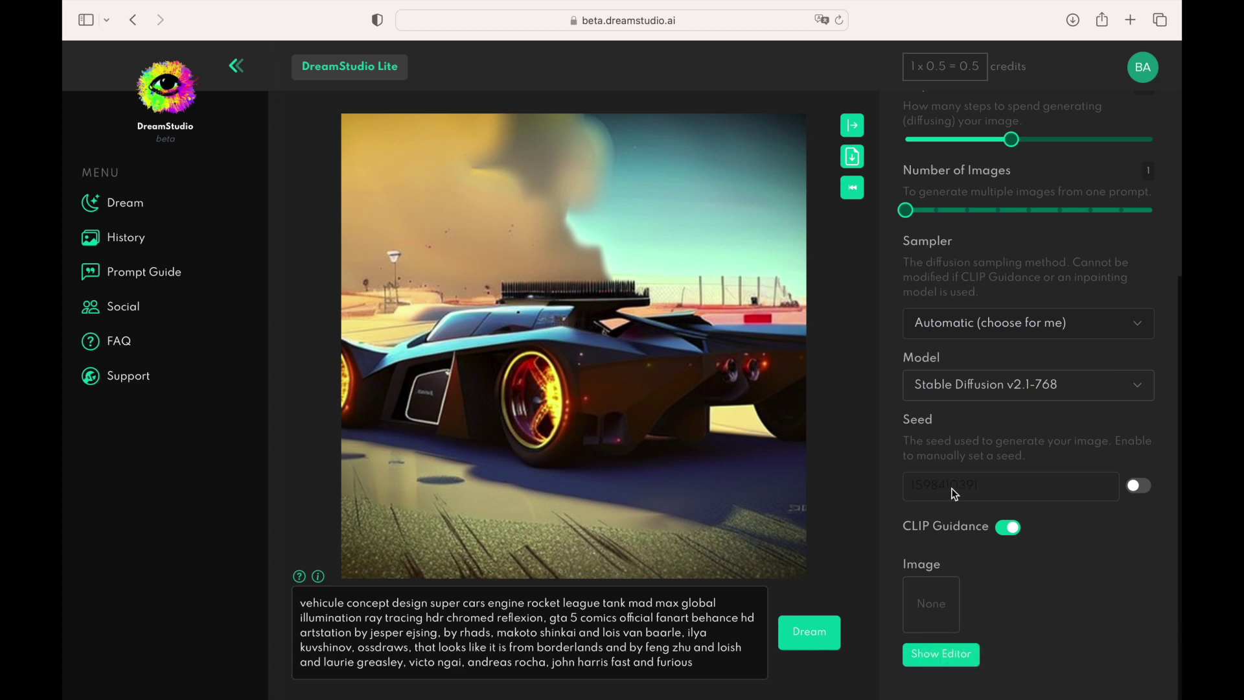
pyautogui.click(1135, 486)
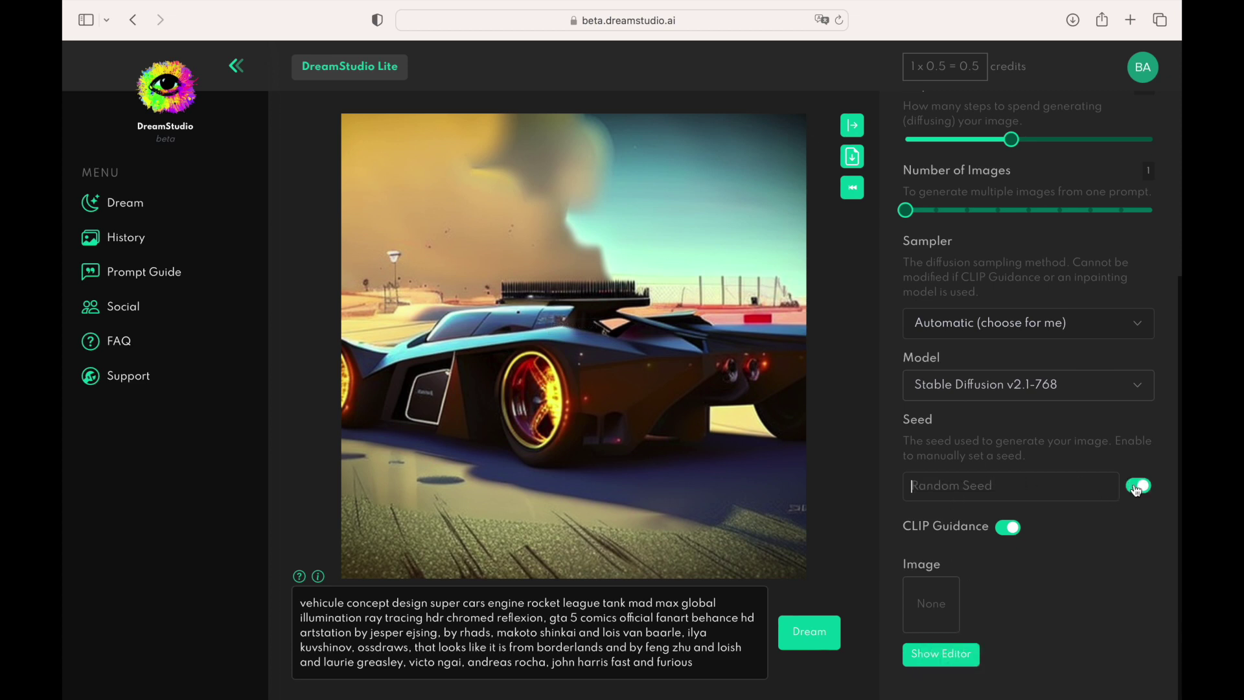
pyautogui.click(970, 486)
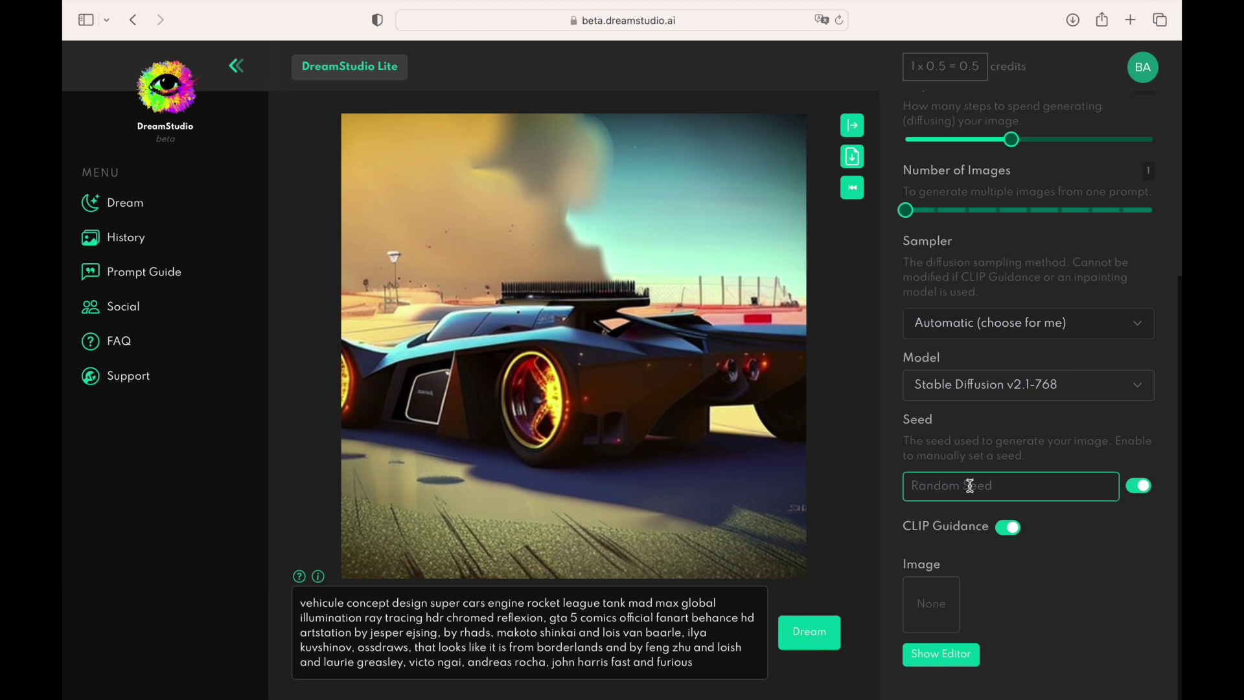
pyautogui.press('super+v')
pyautogui.click(870, 528)
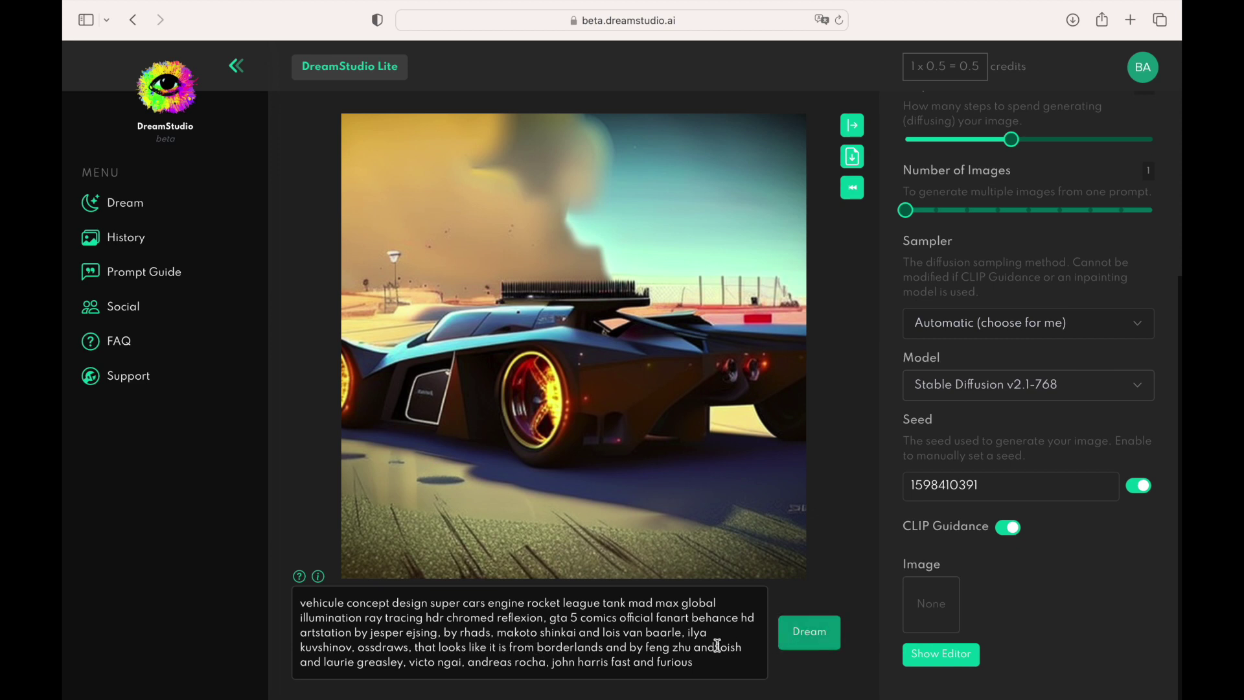
pyautogui.moveTo(712, 661); pyautogui.dragTo(411, 661)
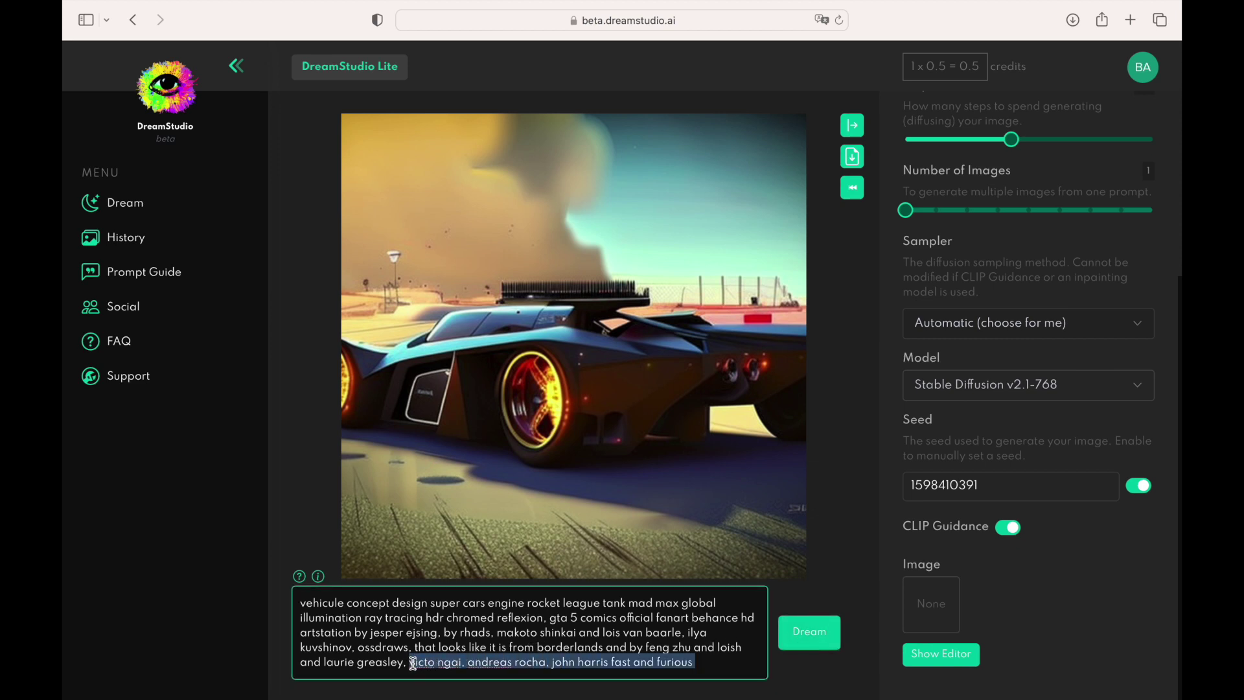
pyautogui.press('BackSpace')
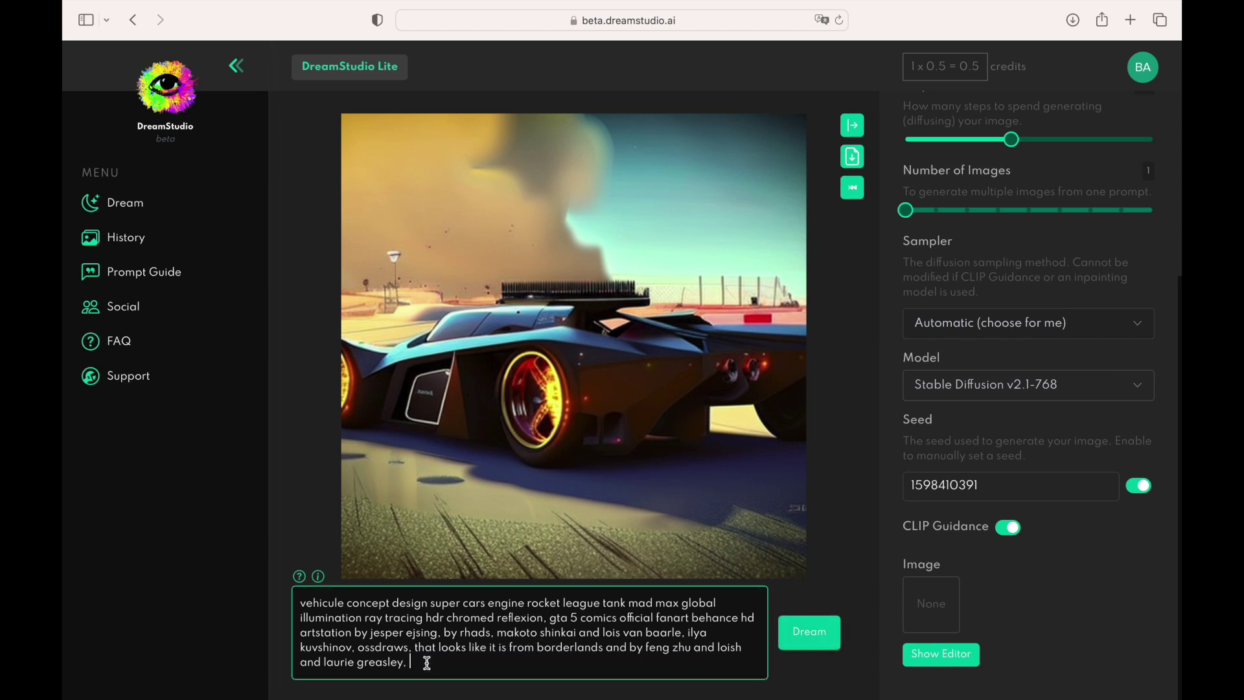
pyautogui.click(819, 641)
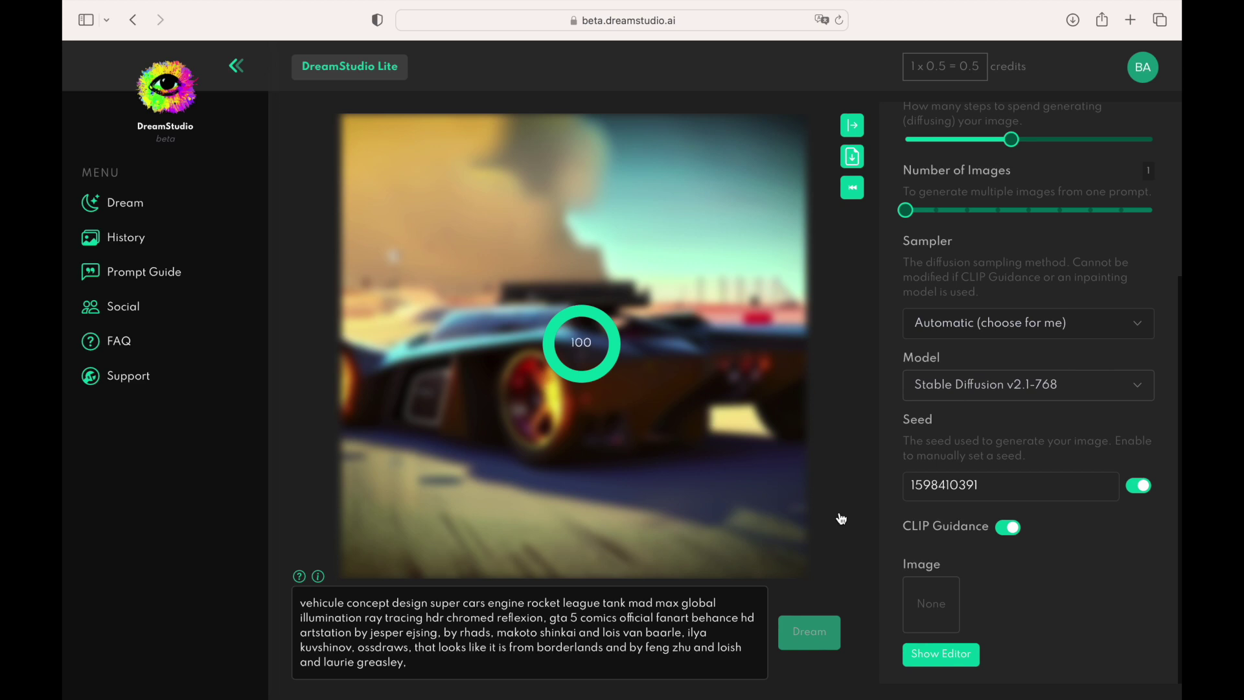
pyautogui.moveTo(597, 444)
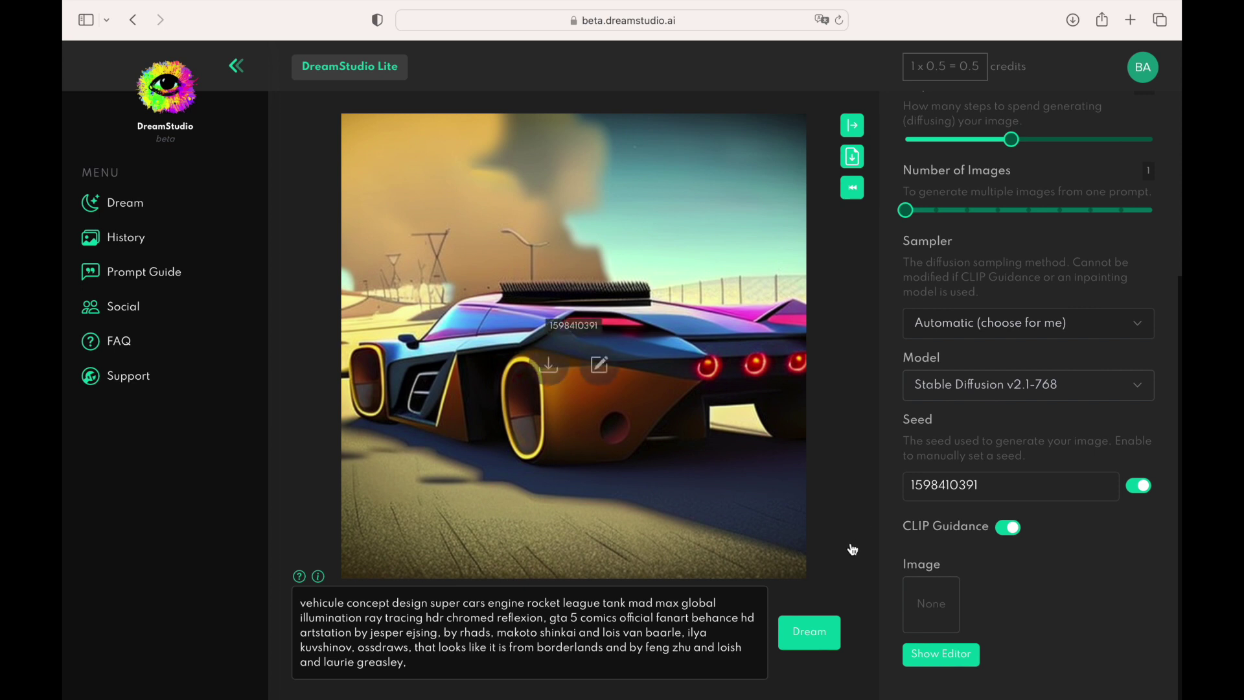
# Step: Wrap 'gta 5 comics official' in triple parentheses and generate the emphasized version
pyautogui.click(579, 624)
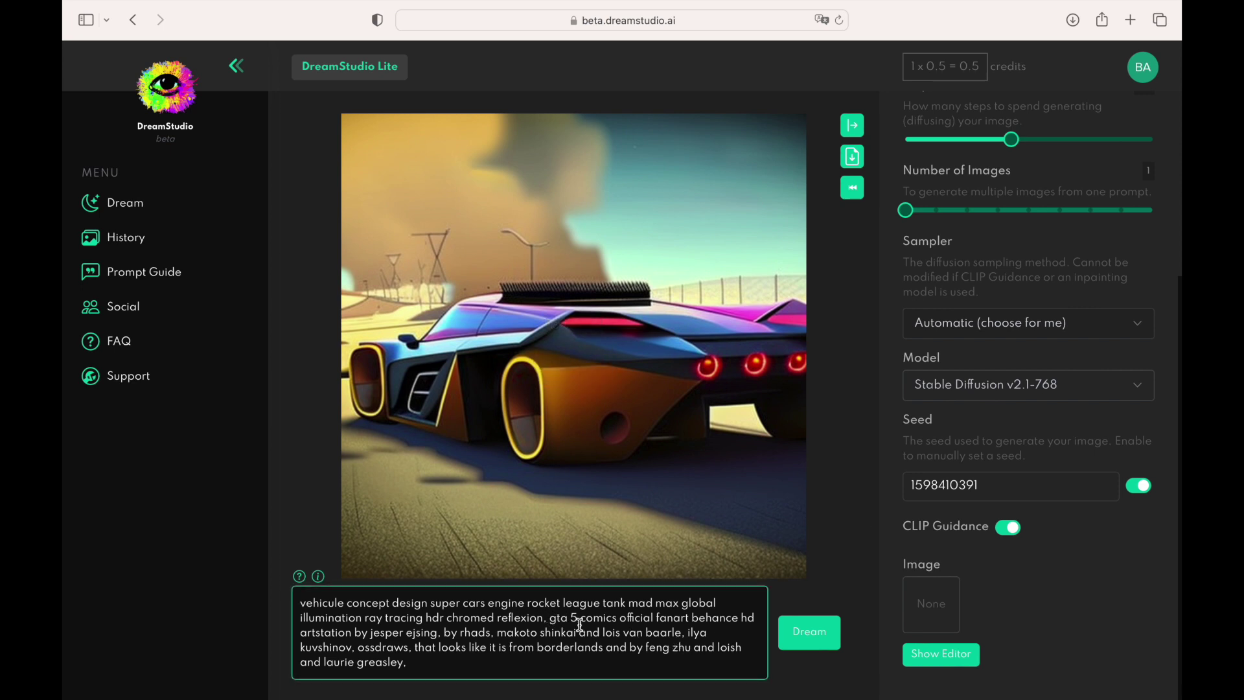
pyautogui.write('((')
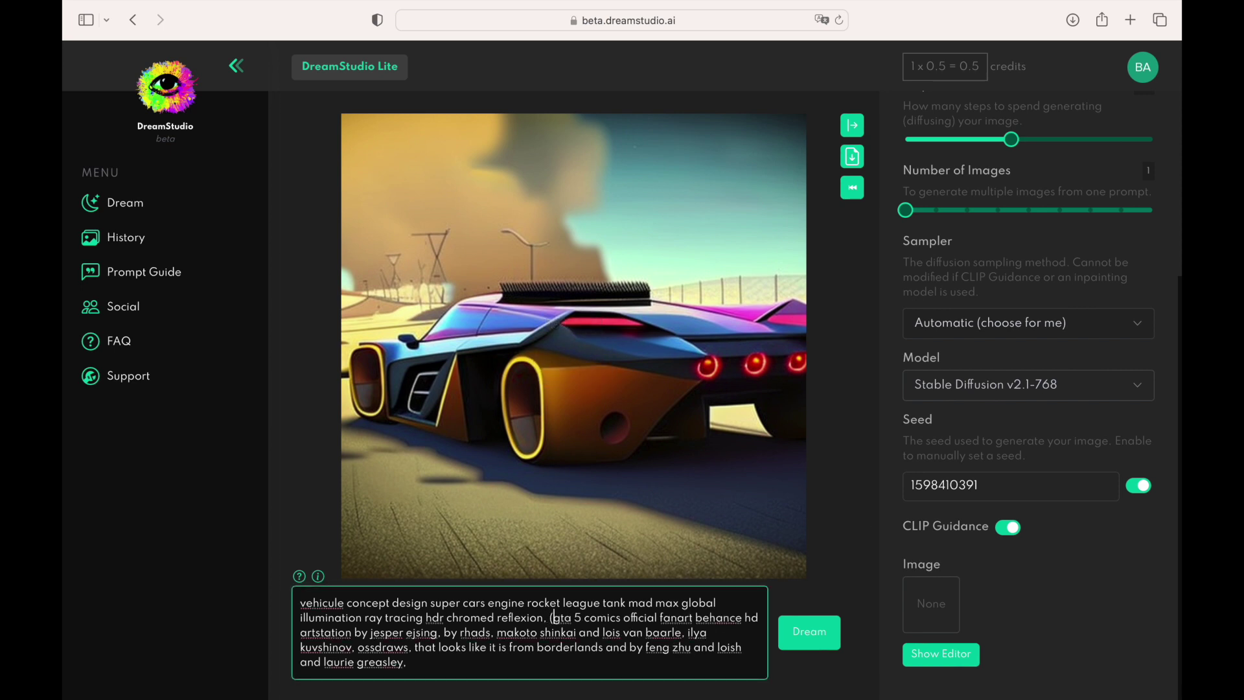
pyautogui.write('(')
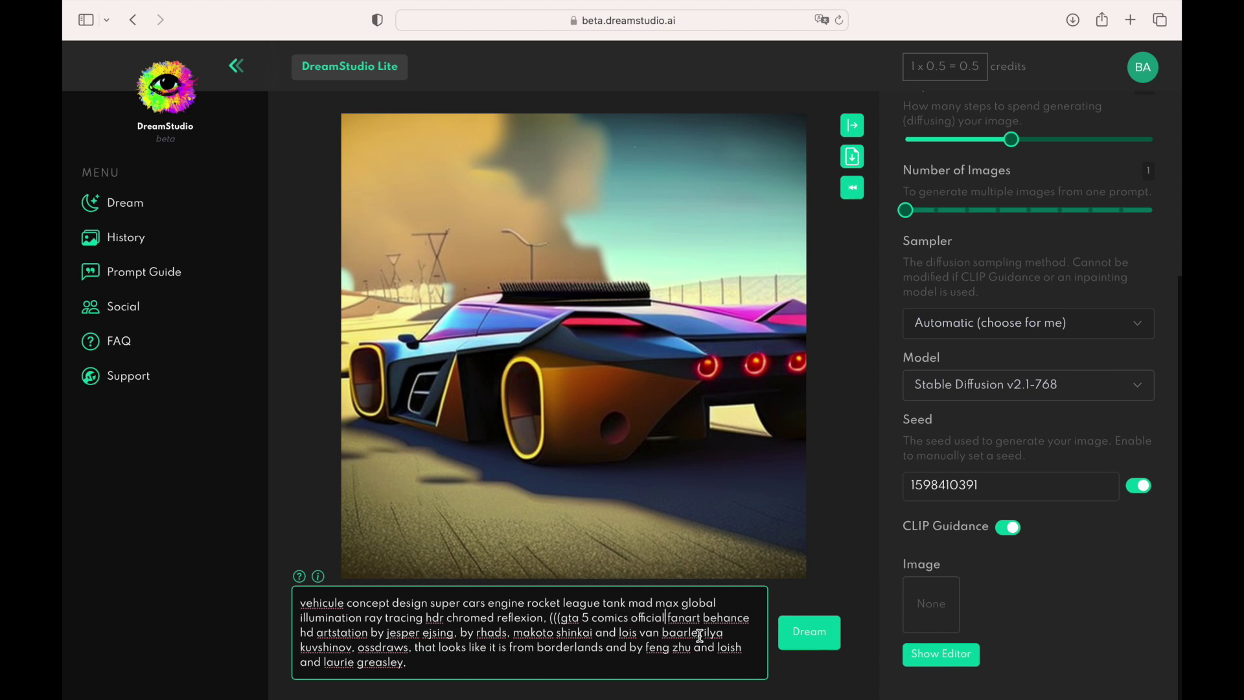
pyautogui.write(')))')
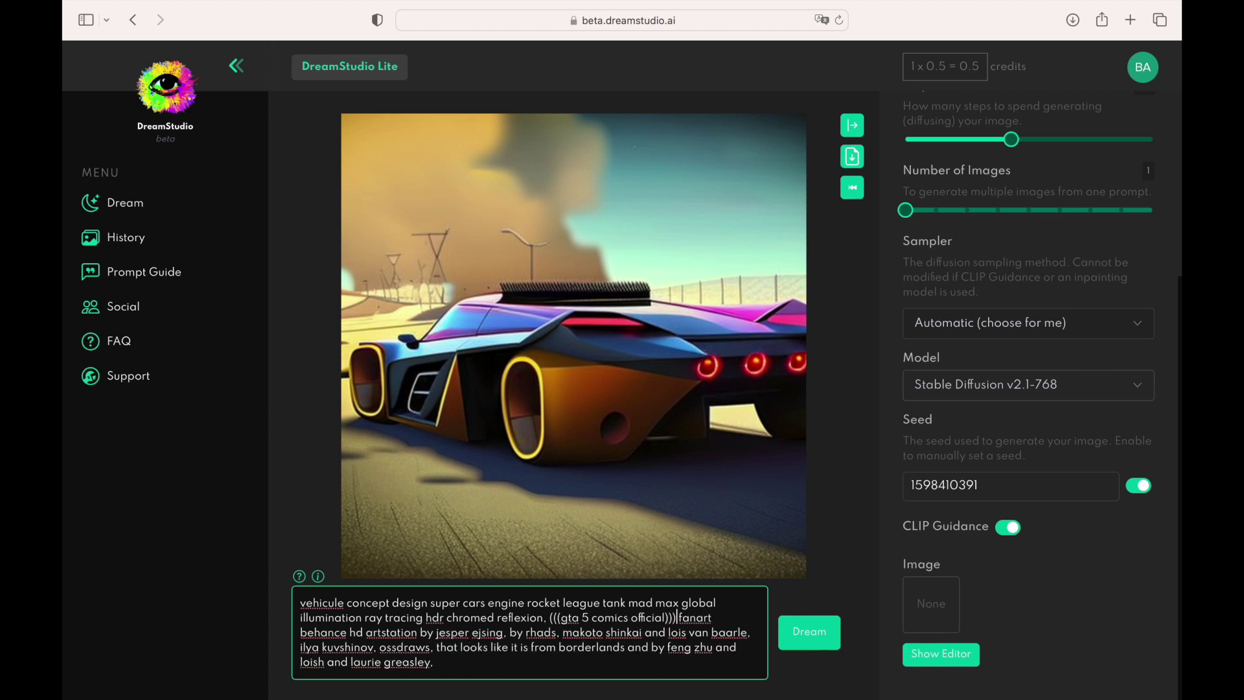
pyautogui.moveTo(549, 619); pyautogui.dragTo(677, 618)
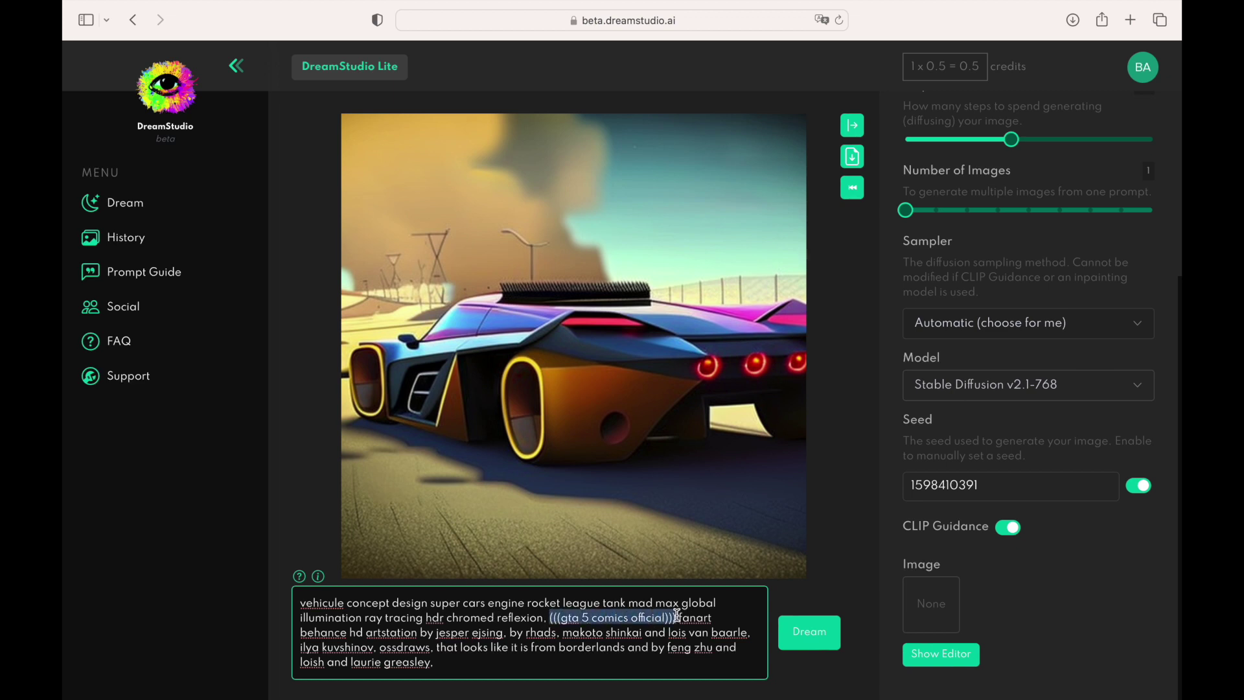
pyautogui.click(803, 635)
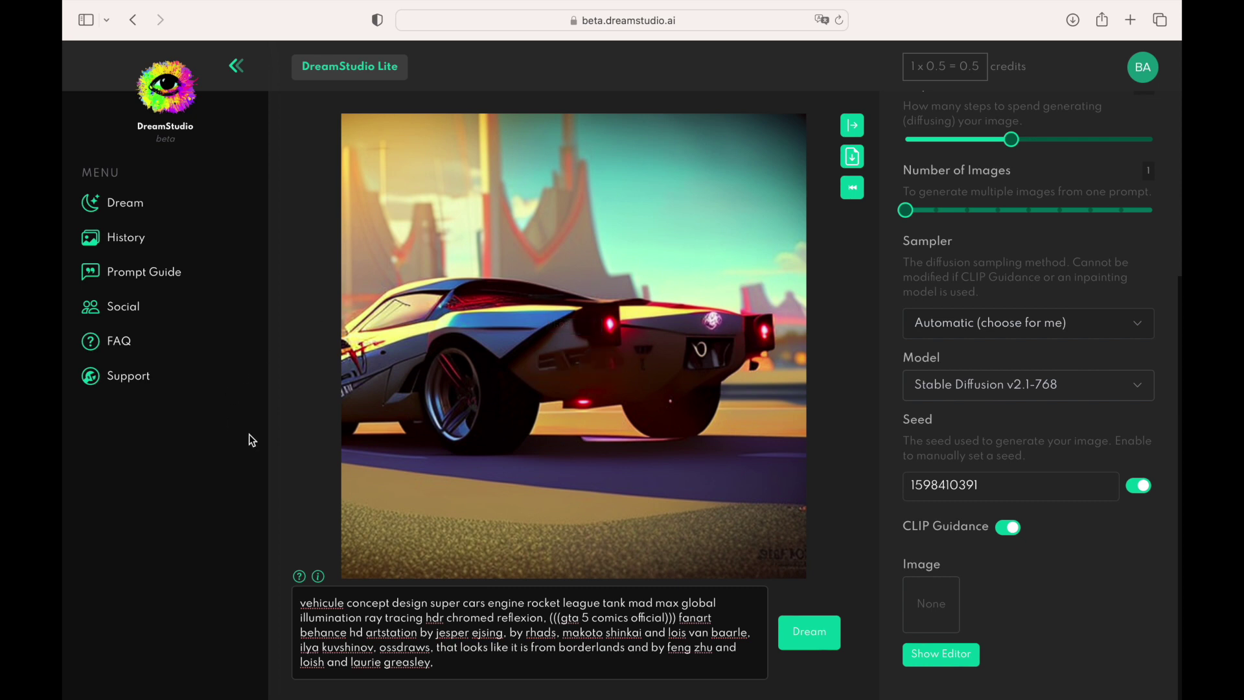
# Step: Remove the triple parentheses around 'gta 5 comics official' and regenerate on the same seed
pyautogui.click(676, 618)
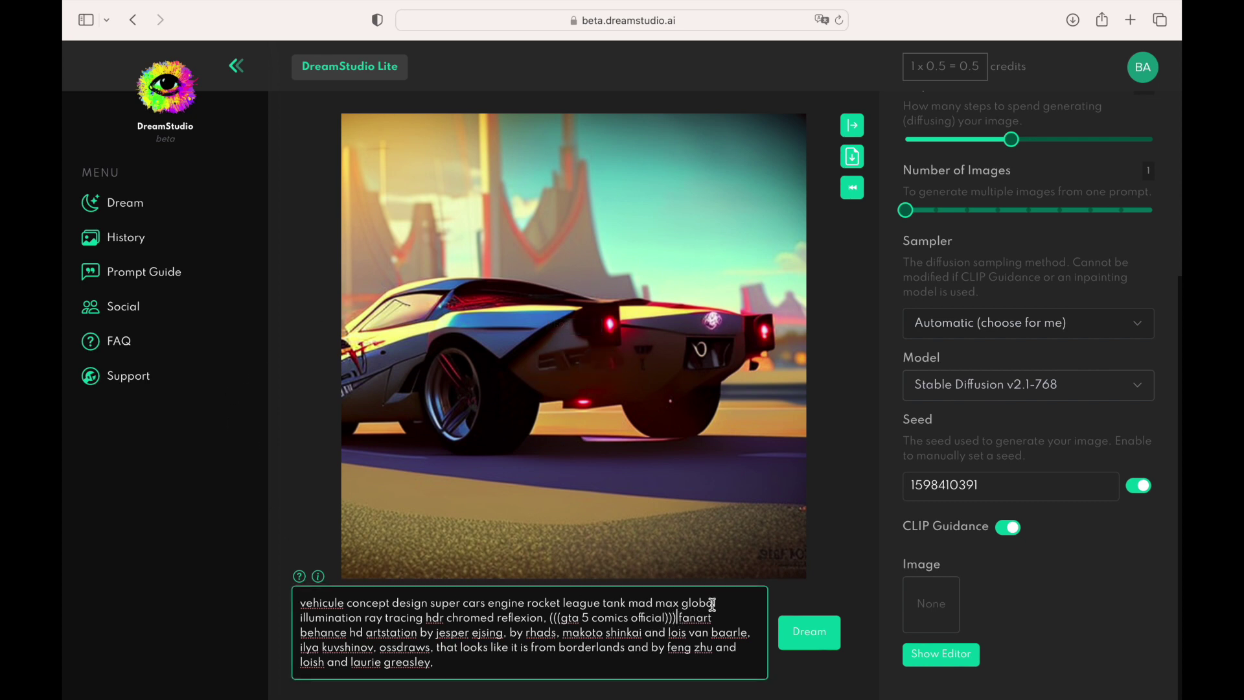
pyautogui.press('BackSpace')
pyautogui.press('BackSpace')
pyautogui.press('BackSpace')
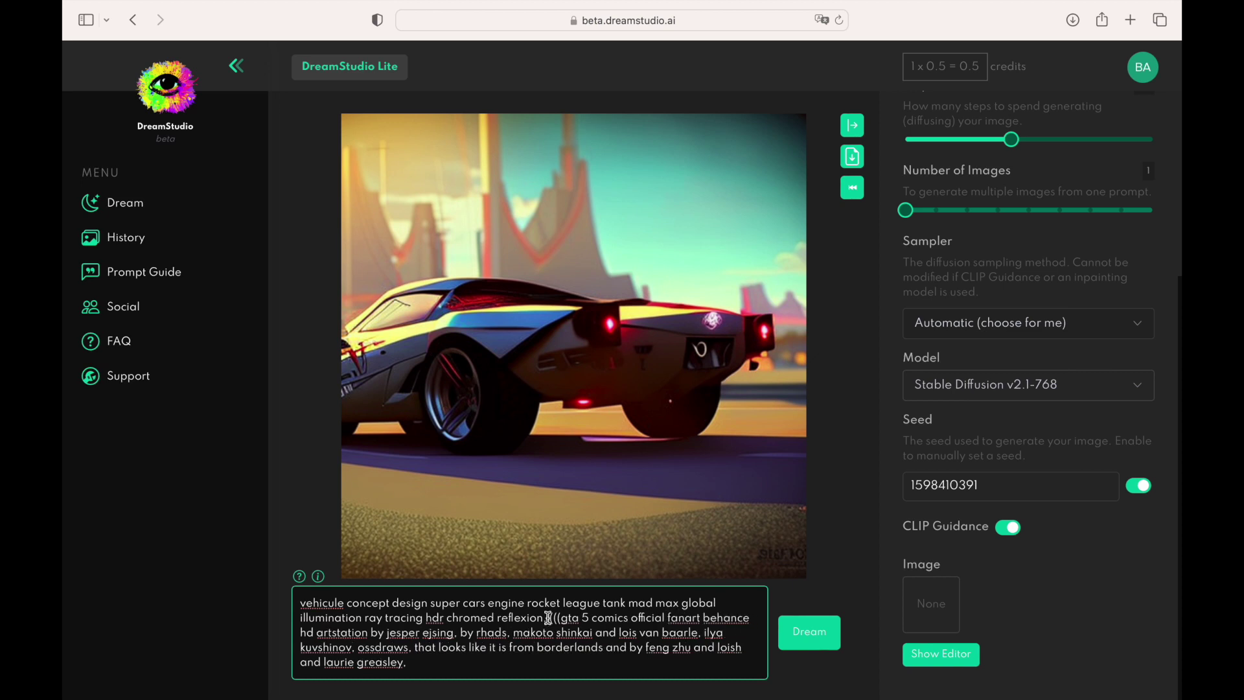
pyautogui.click(557, 618)
pyautogui.press('BackSpace')
pyautogui.press('BackSpace')
pyautogui.press('BackSpace')
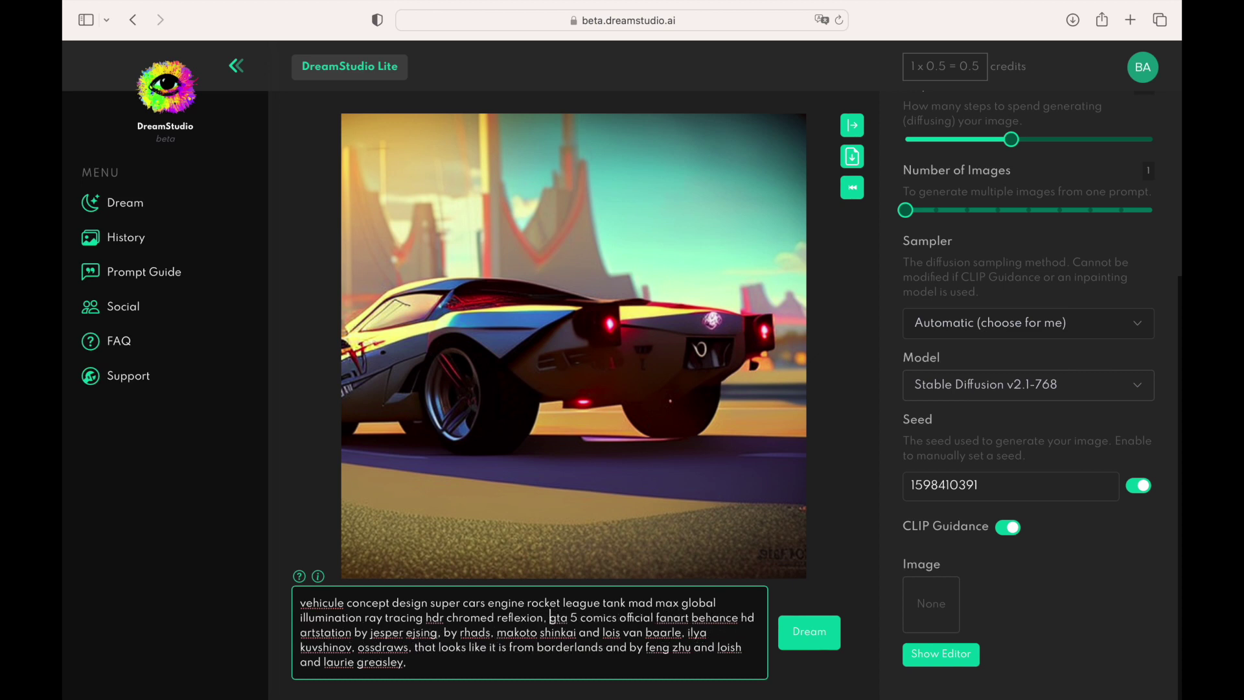
pyautogui.click(810, 633)
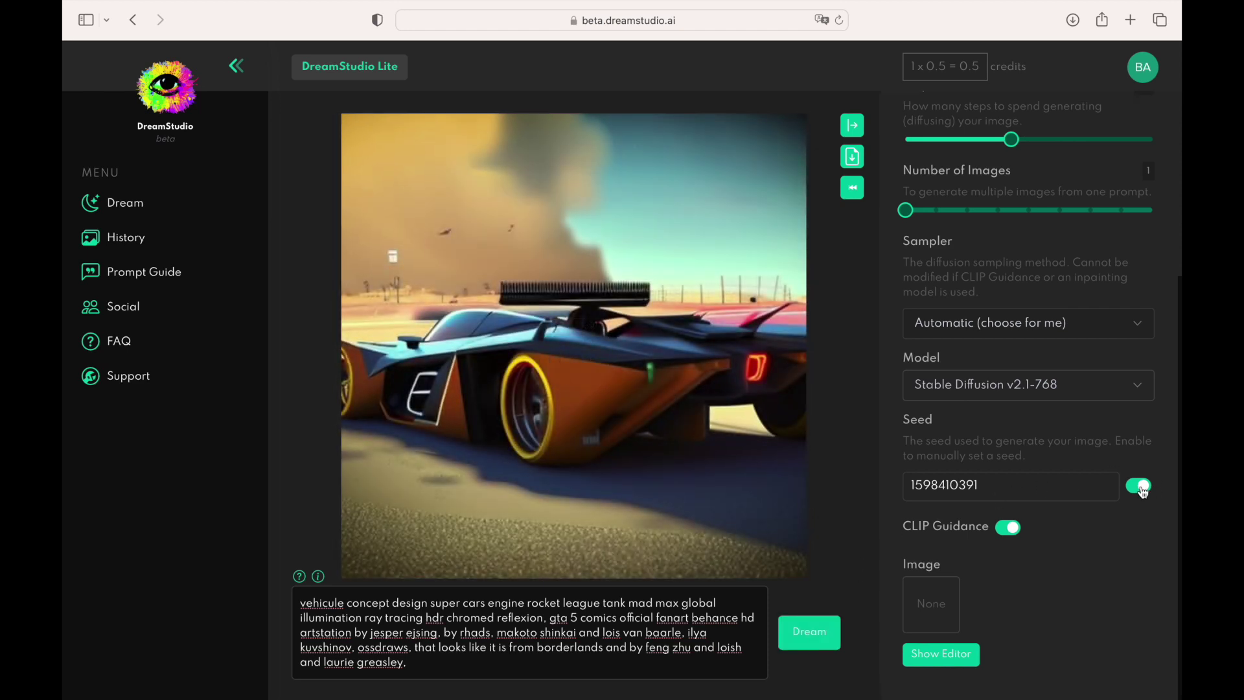
# Step: Switch off the fixed seed and generate the car with a random seed
pyautogui.click(1141, 491)
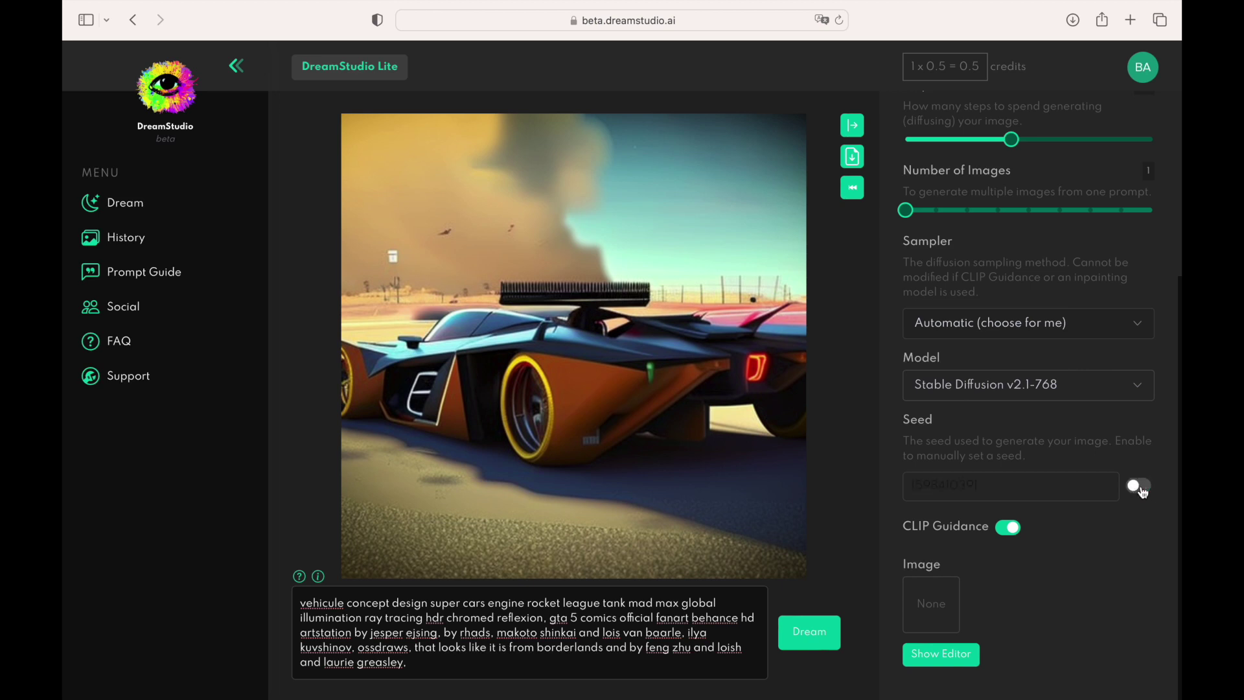
pyautogui.click(819, 643)
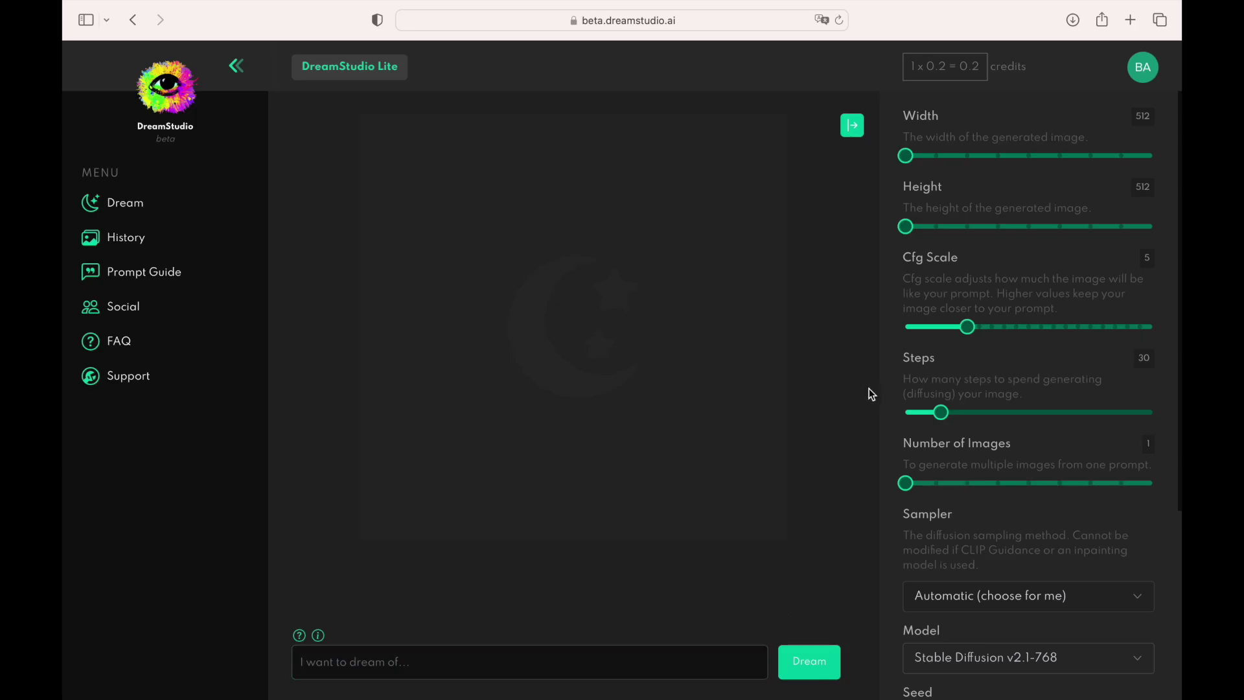
# Step: Paste the batman and spiderman poster prompt and generate it at CFG scale 0
pyautogui.click(691, 658)
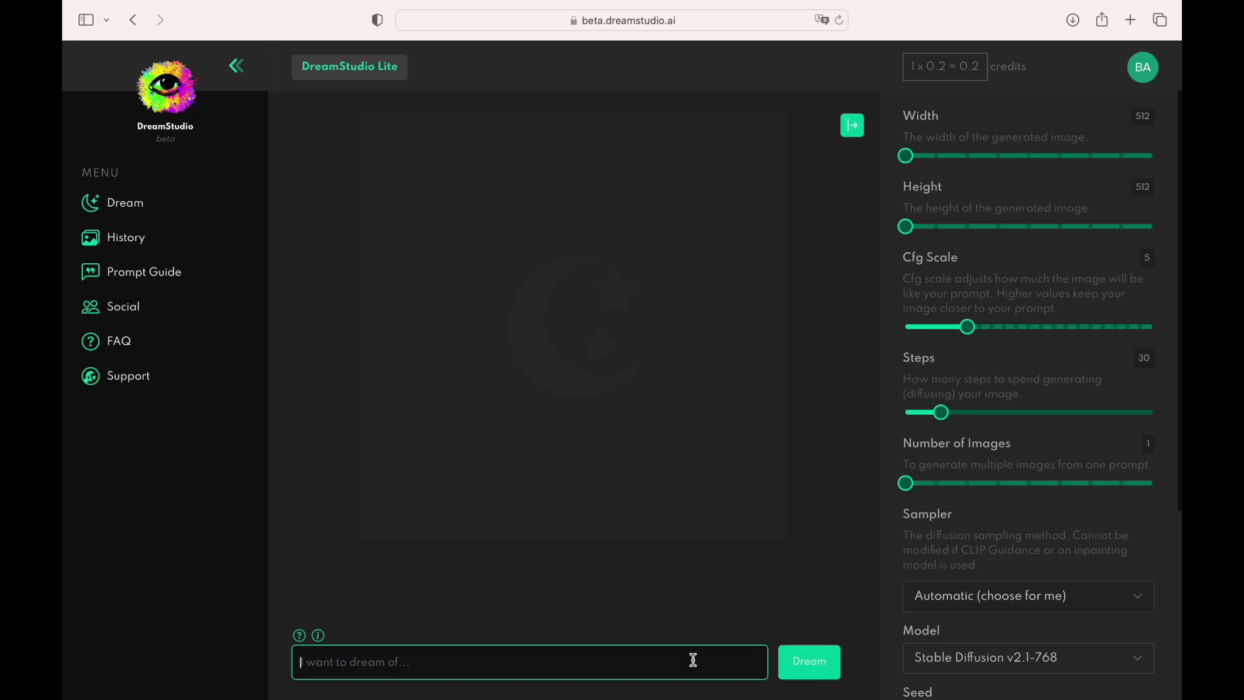
pyautogui.write('batman and spiderman, film poster, grain, cinematic, fog, city, dark, rain')
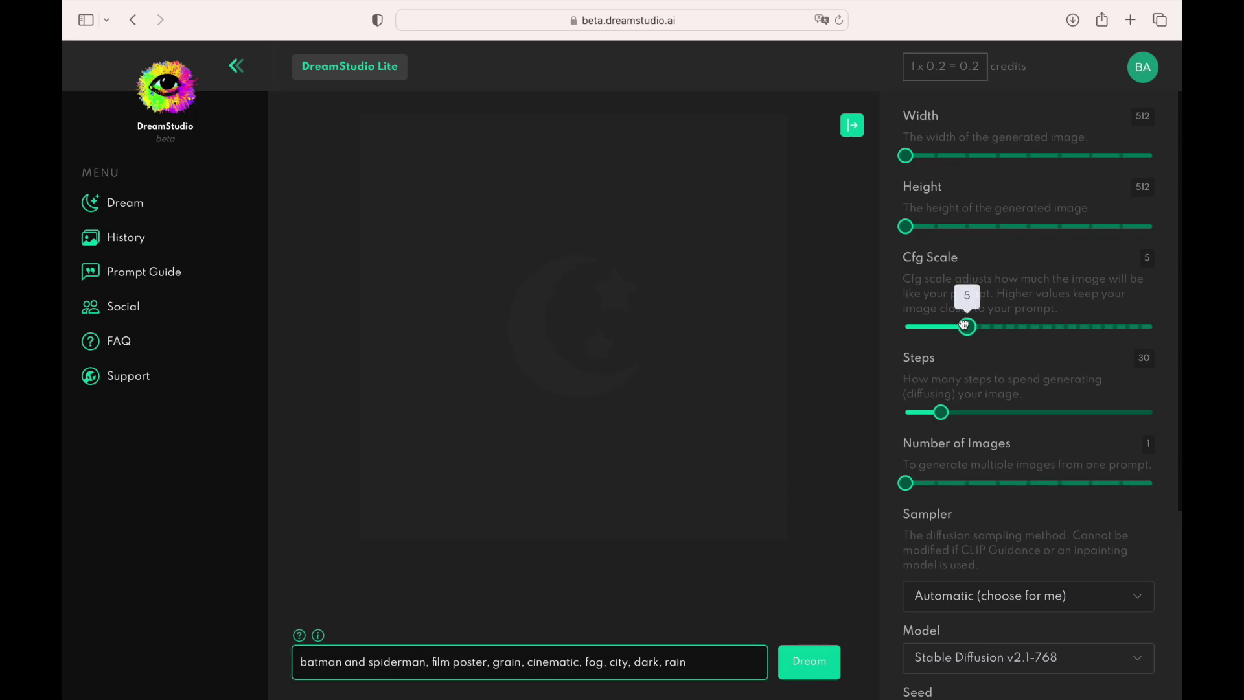
pyautogui.moveTo(966, 327); pyautogui.dragTo(904, 328)
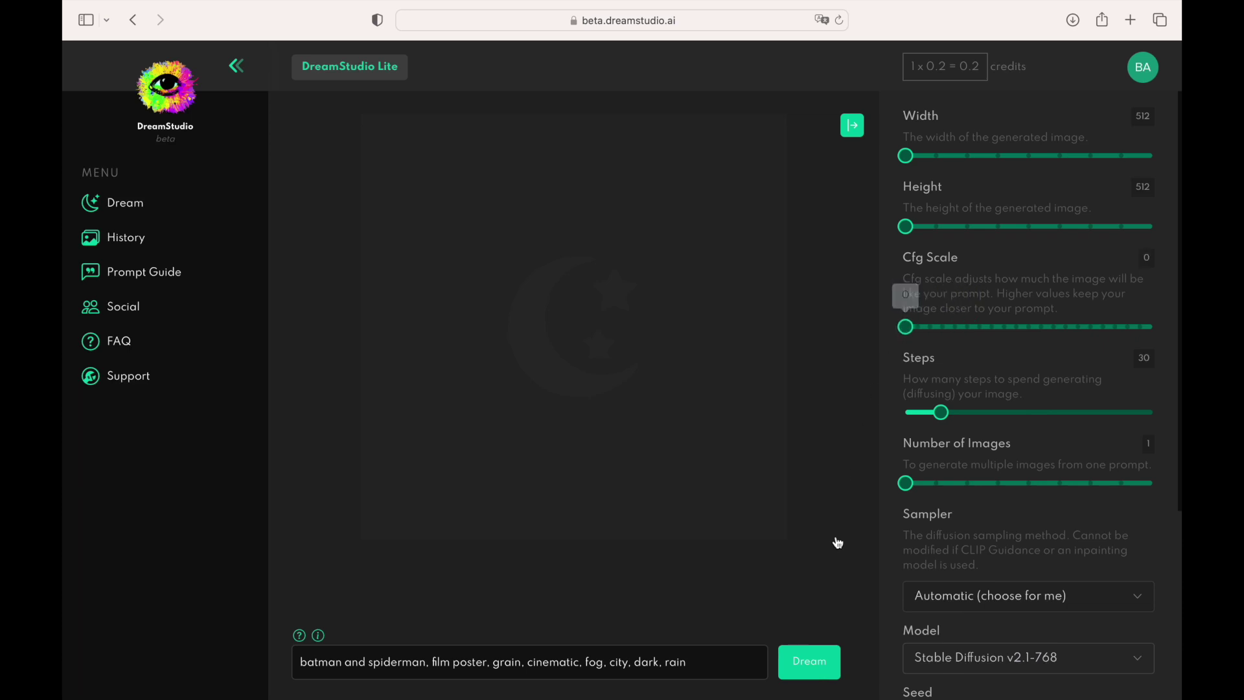
pyautogui.click(828, 664)
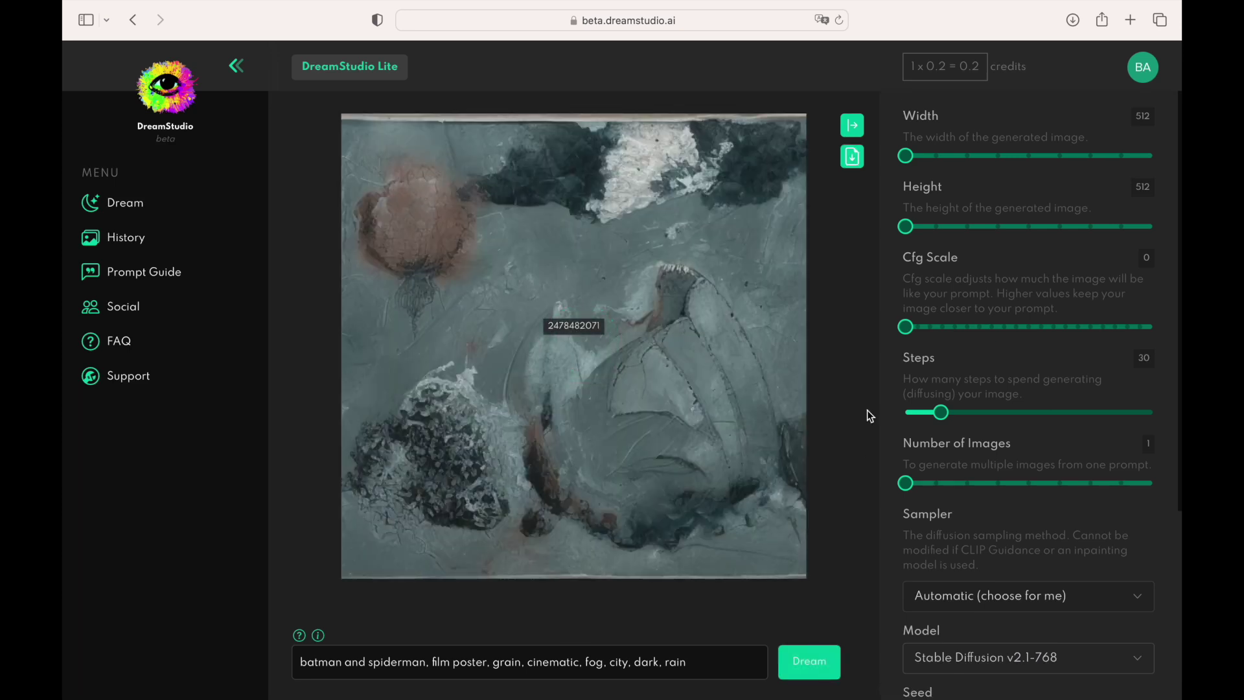
# Step: Regenerate the poster at CFG scale 17, then at CFG scale 9
pyautogui.moveTo(905, 326); pyautogui.dragTo(1117, 327)
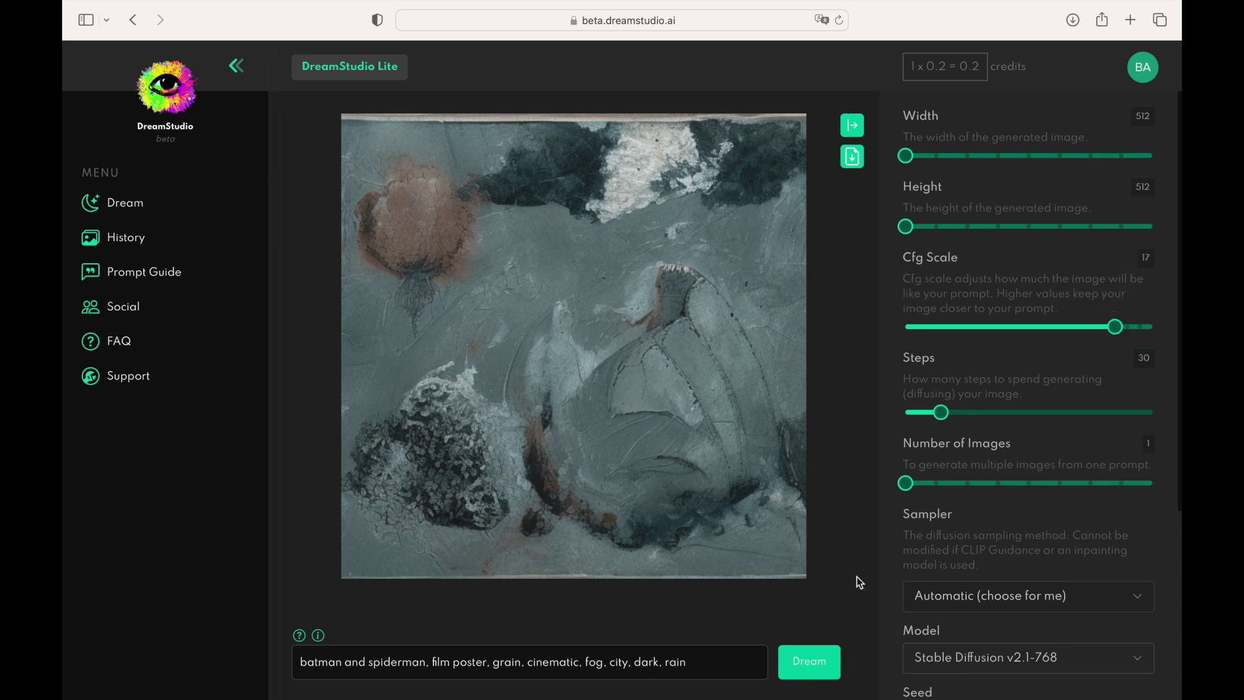
pyautogui.click(817, 661)
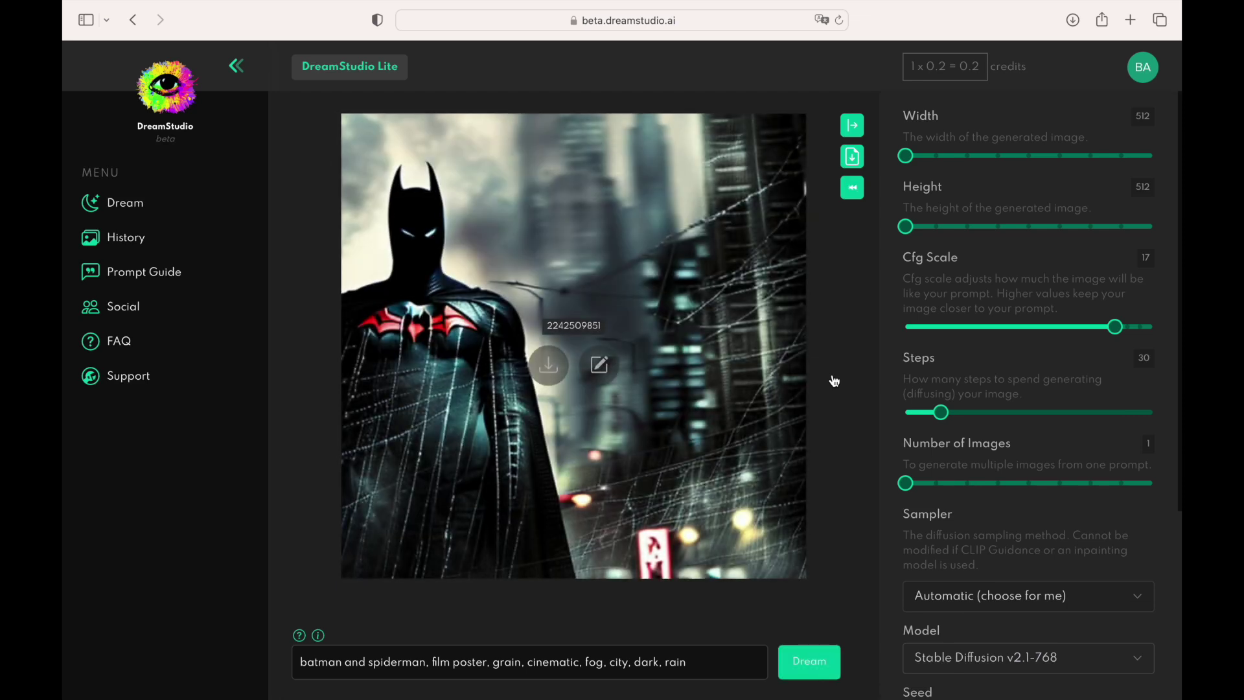
pyautogui.moveTo(1116, 327); pyautogui.dragTo(1017, 325)
pyautogui.click(809, 661)
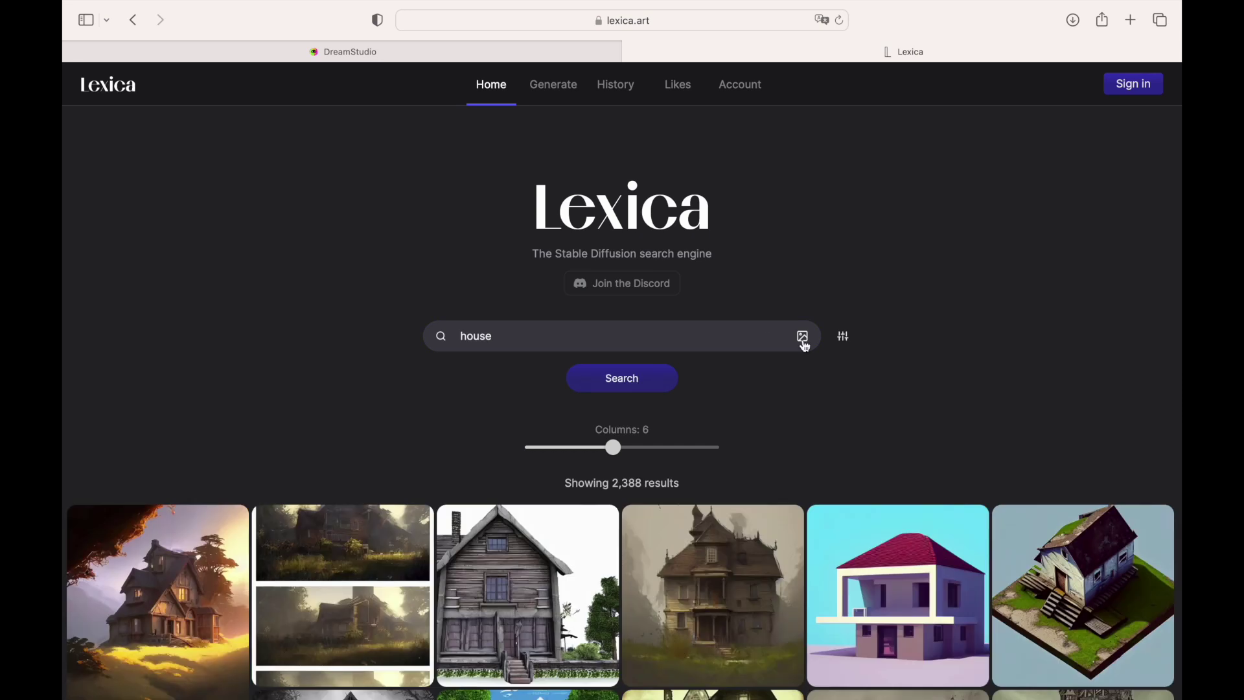
# Step: Copy the 'cute chubby house' render's prompt, download its image, and return to DreamStudio
pyautogui.click(883, 555)
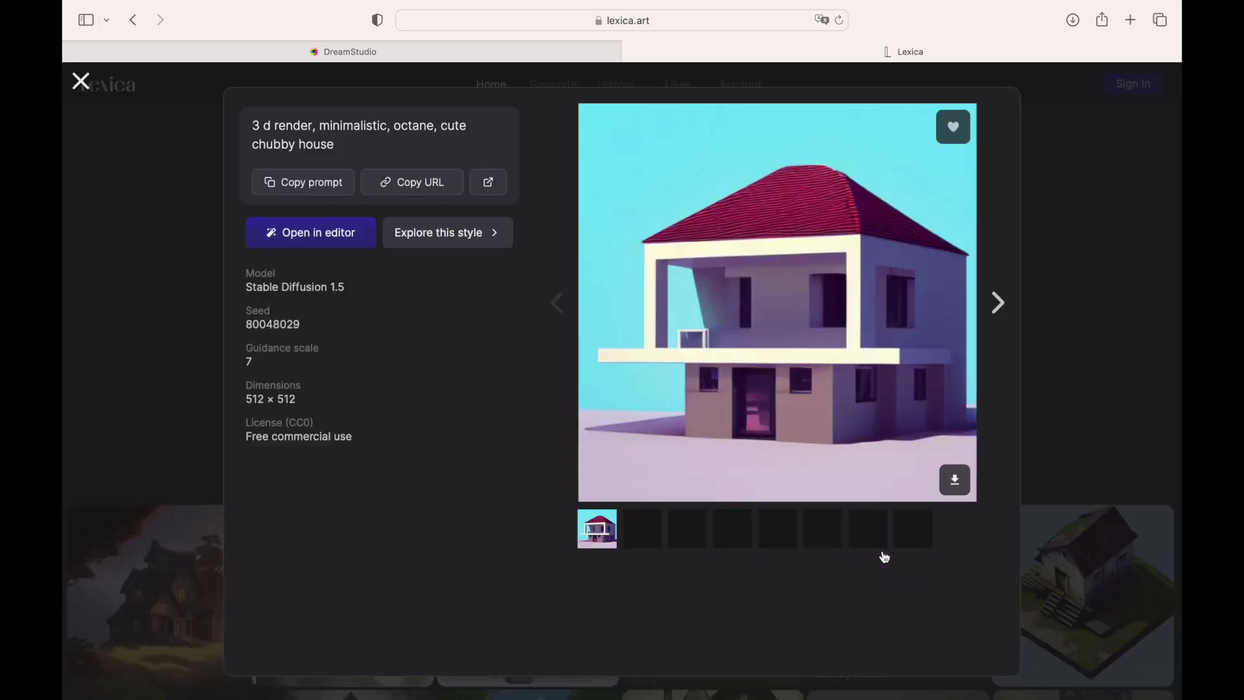
pyautogui.click(302, 189)
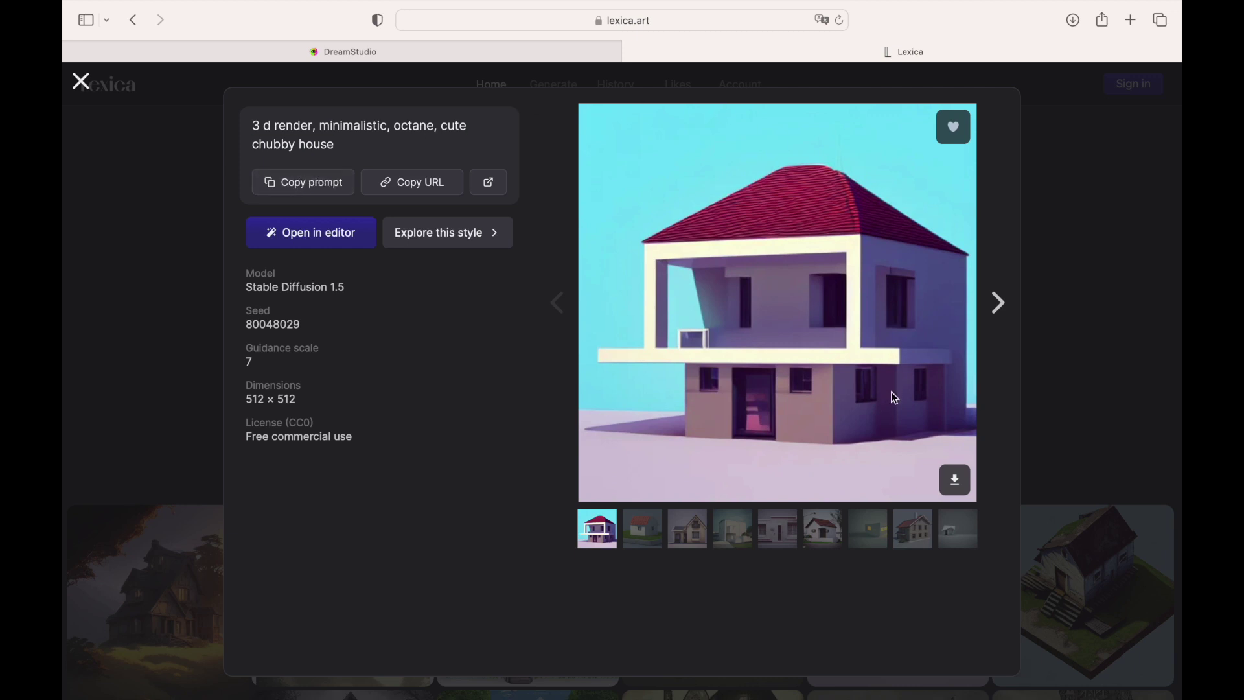
pyautogui.click(945, 477)
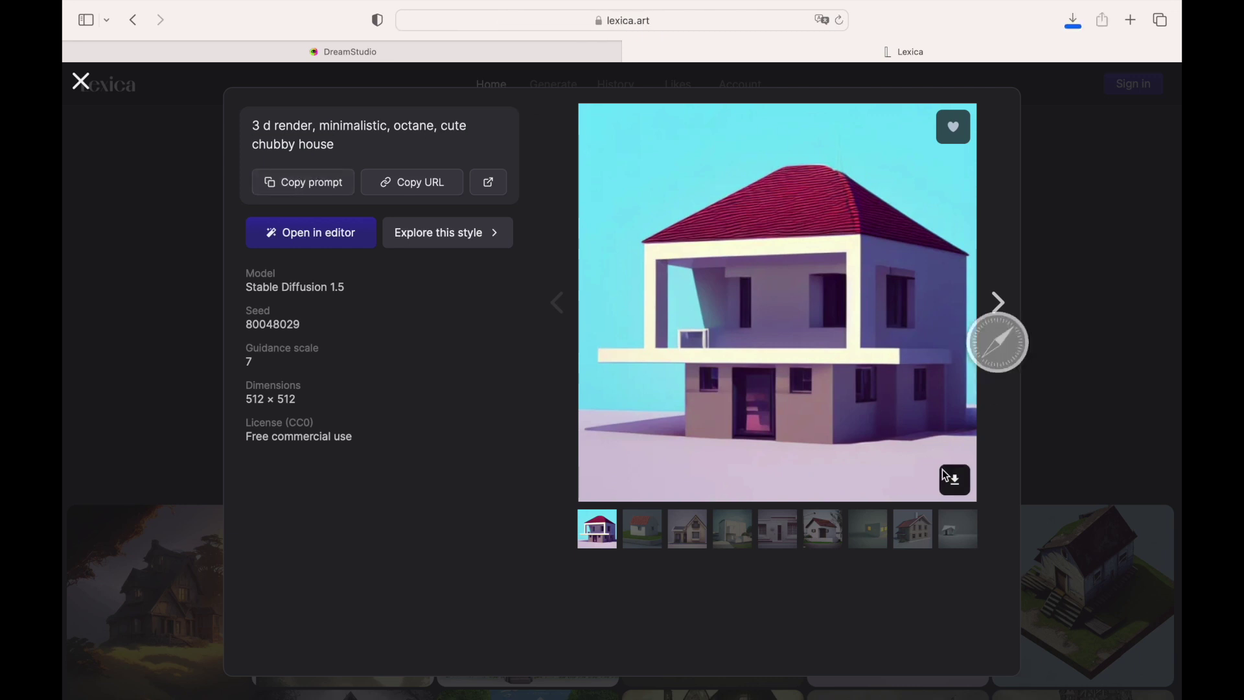
pyautogui.hotkey('ctrl', 'shift', 'Tab')
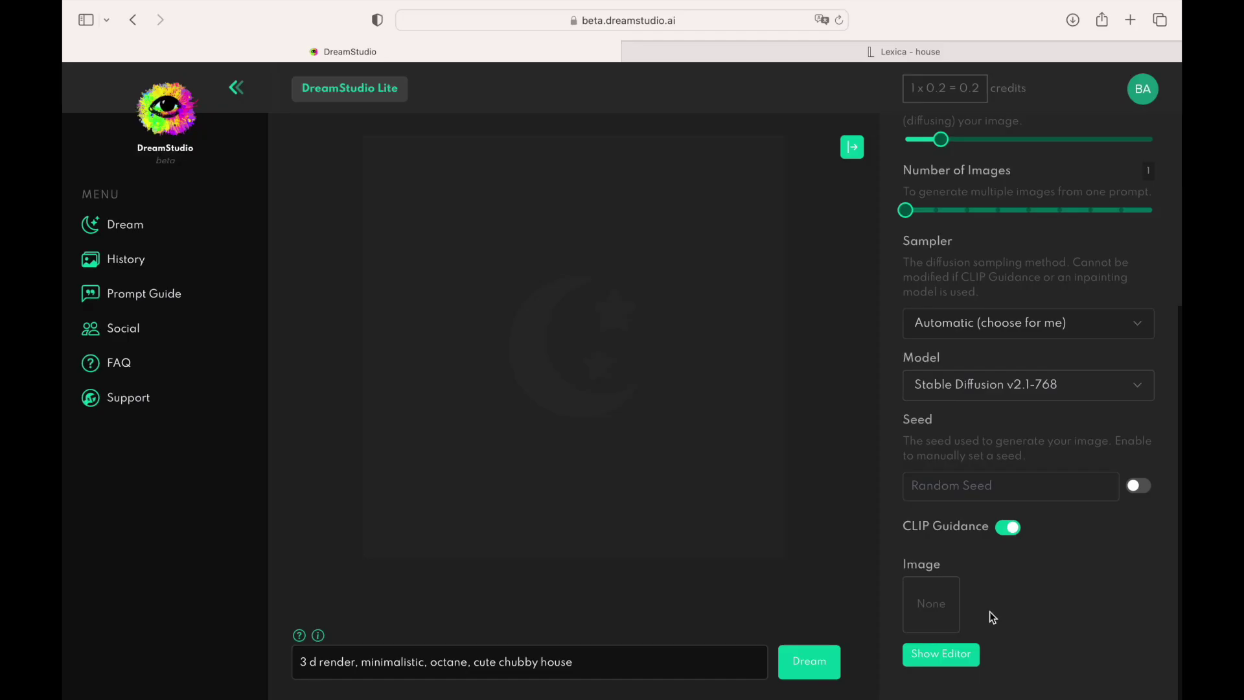
# Step: Load the downloaded house jpeg as the starting image
pyautogui.click(944, 606)
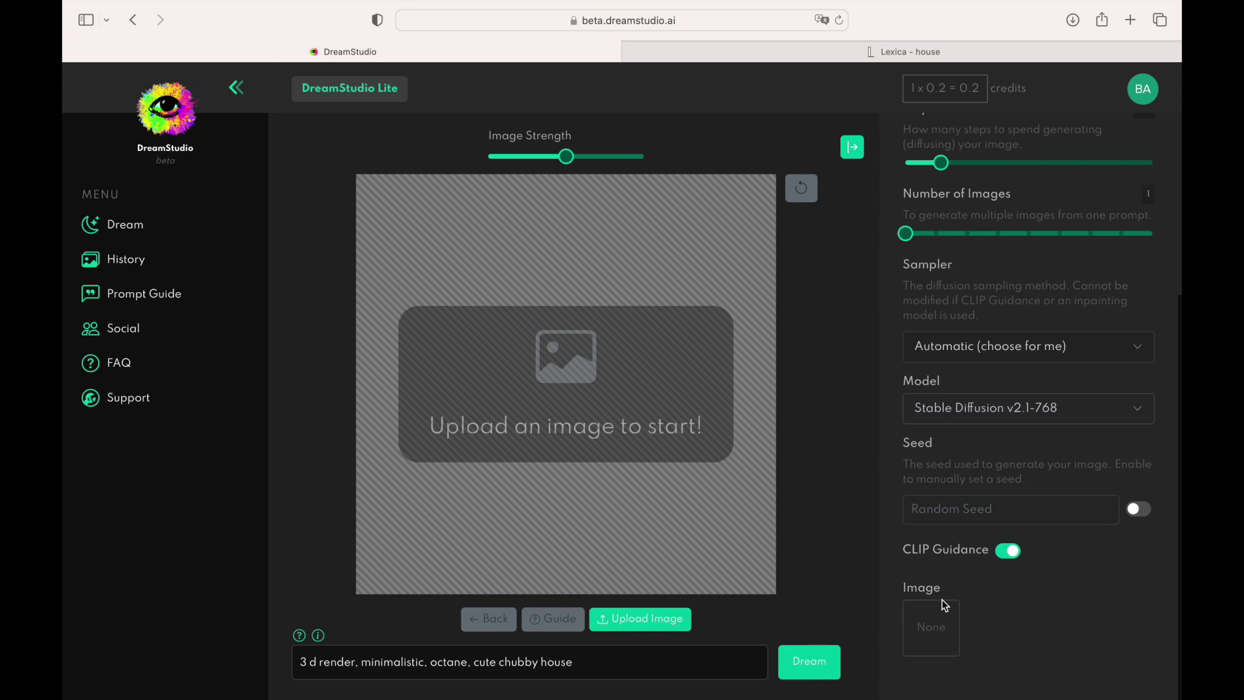
pyautogui.click(620, 620)
pyautogui.doubleClick(565, 434)
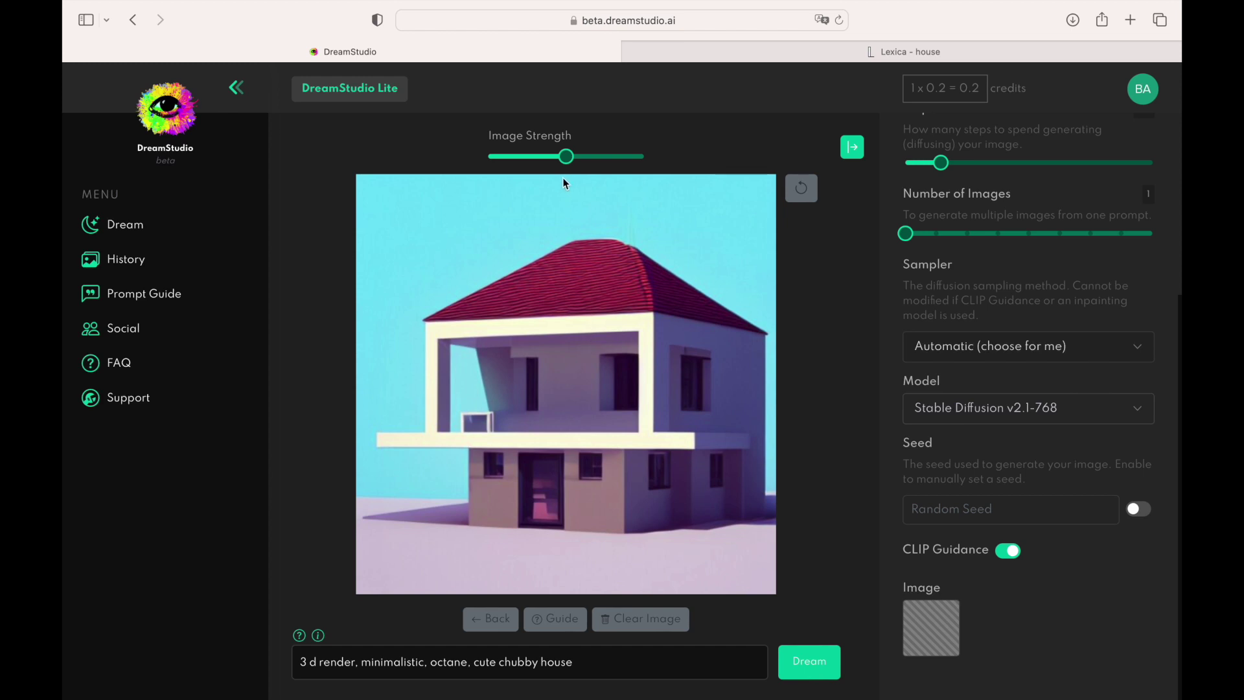
# Step: Generate a loose house variation at 1% image strength, then raise strength to 99%
pyautogui.moveTo(567, 157)
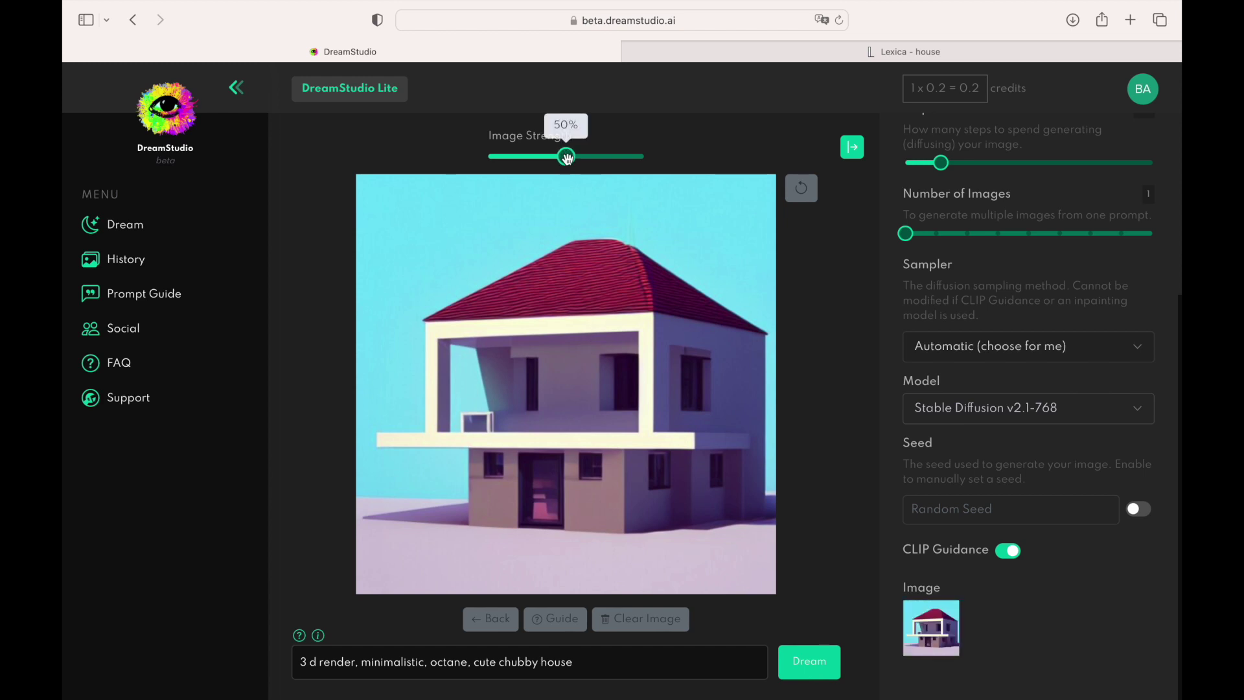
pyautogui.moveTo(566, 157); pyautogui.dragTo(485, 158)
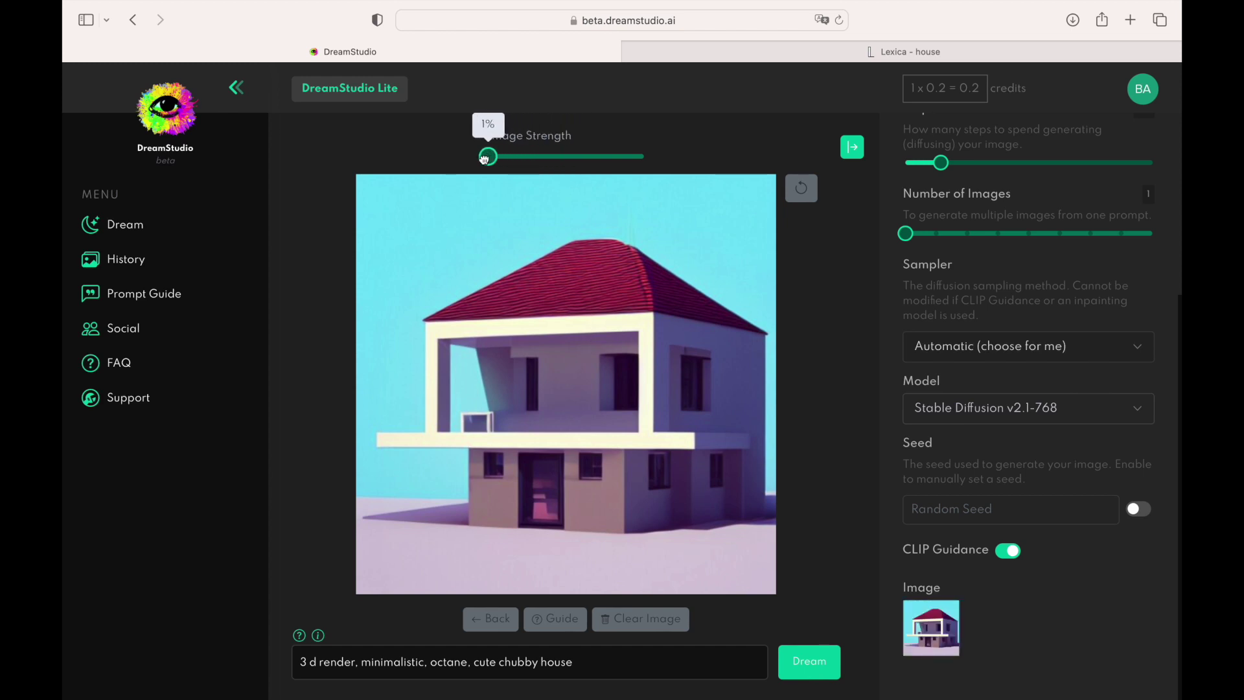
pyautogui.click(799, 662)
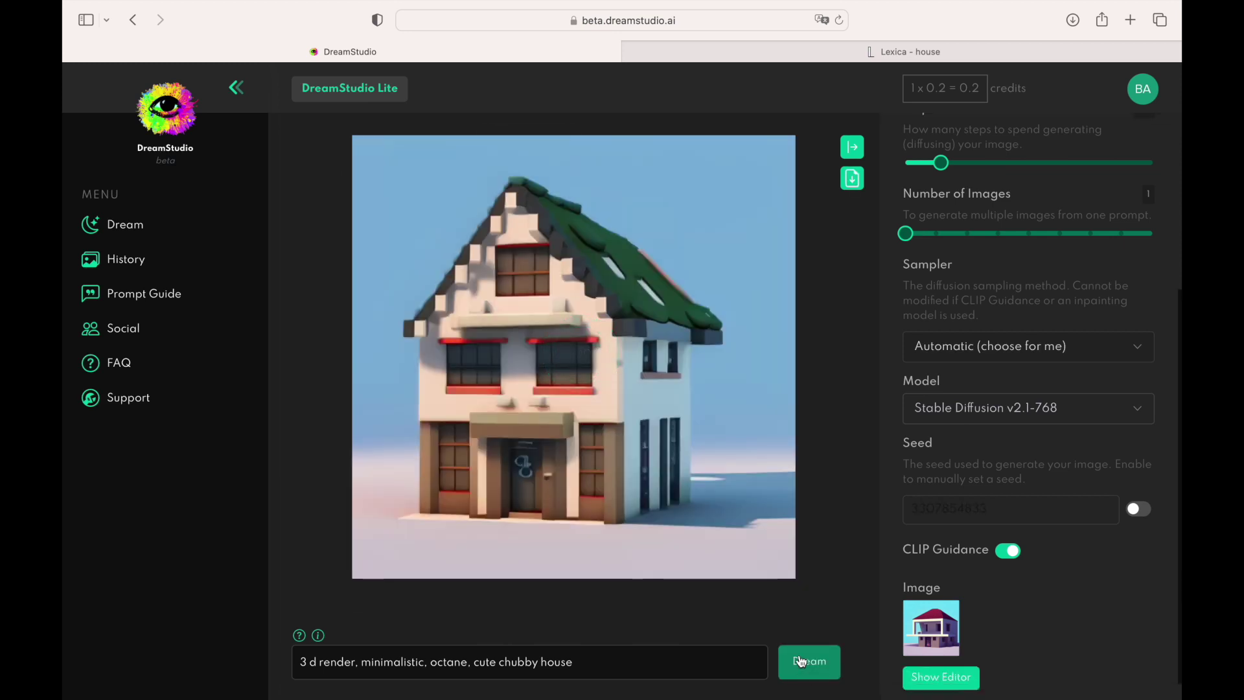
pyautogui.click(946, 677)
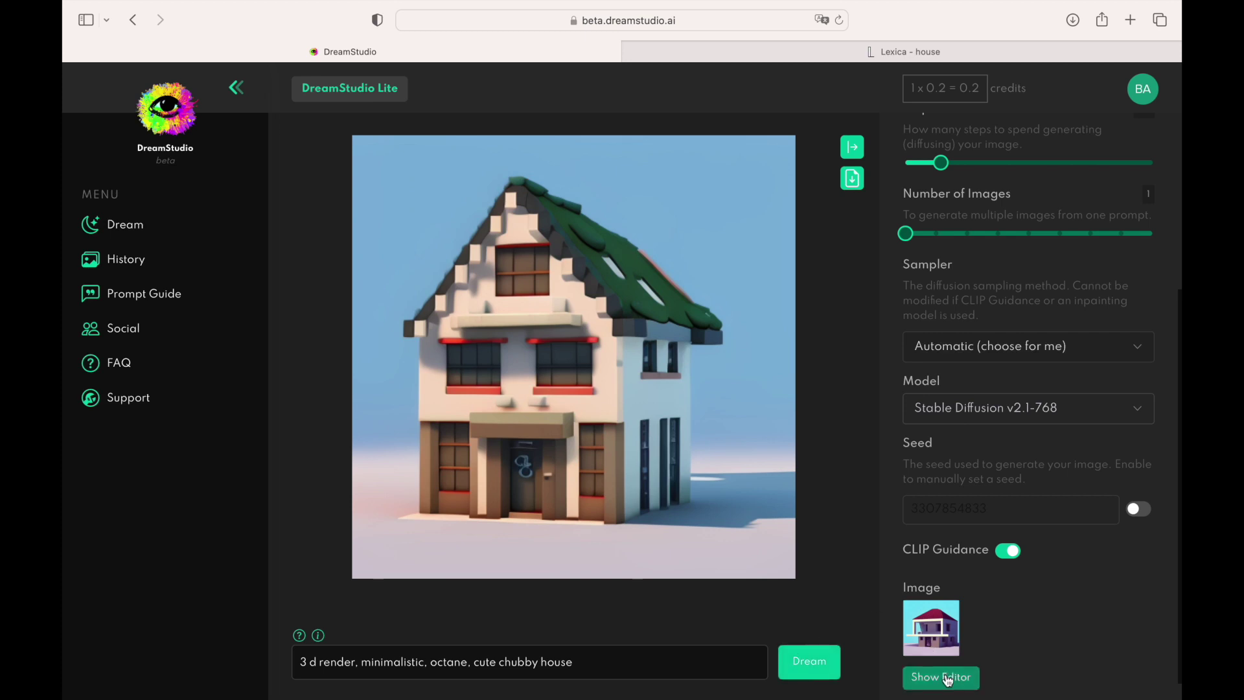
pyautogui.moveTo(489, 156); pyautogui.dragTo(636, 164)
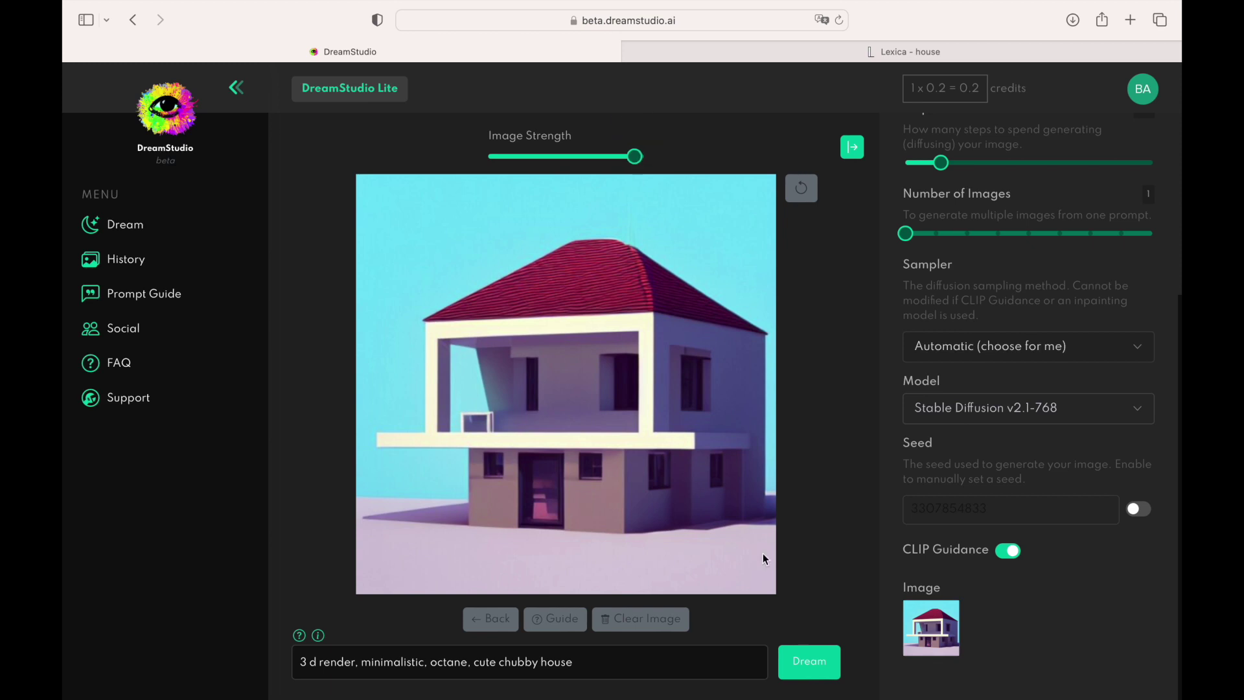
# Step: Generate a near-copy of the house at 99% strength, then rerun at about 48% strength
pyautogui.click(805, 661)
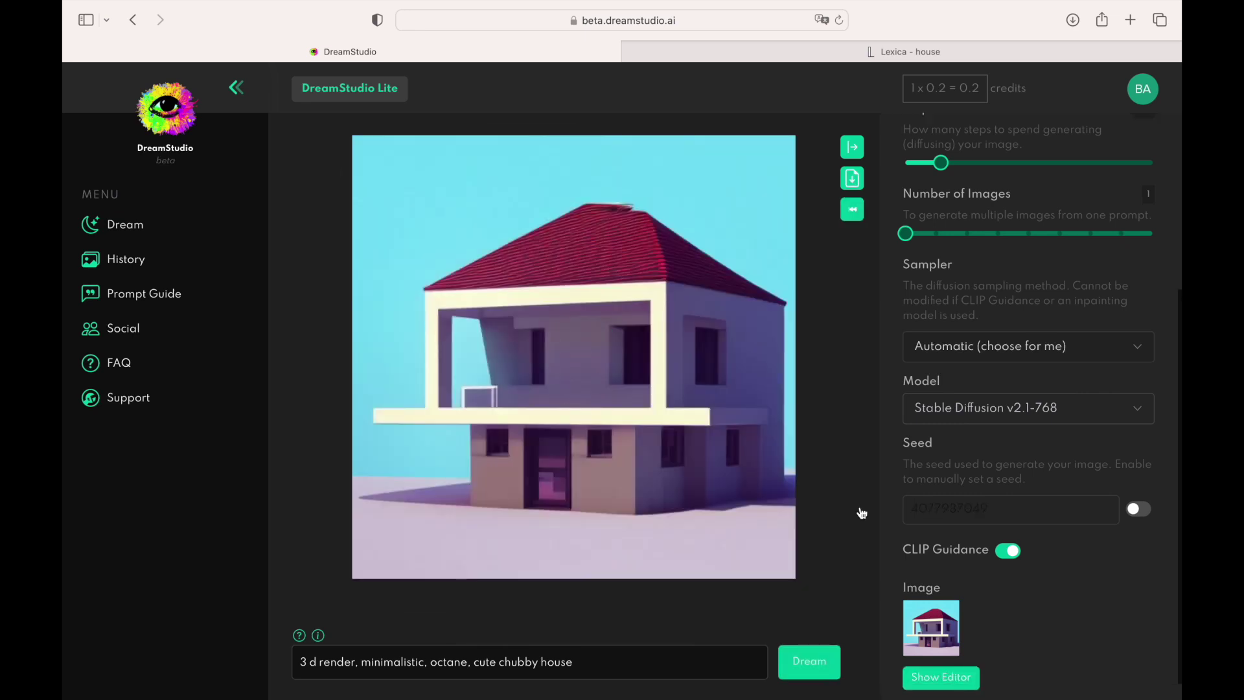
pyautogui.click(940, 676)
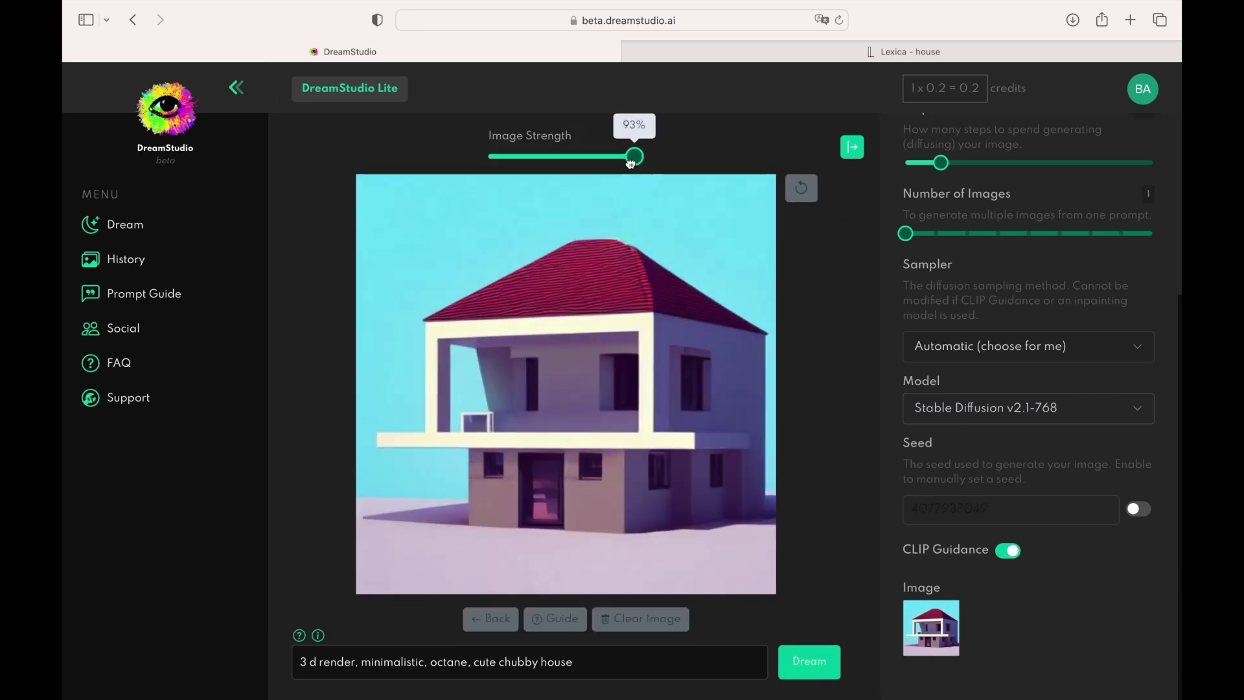
pyautogui.moveTo(635, 160); pyautogui.dragTo(566, 162)
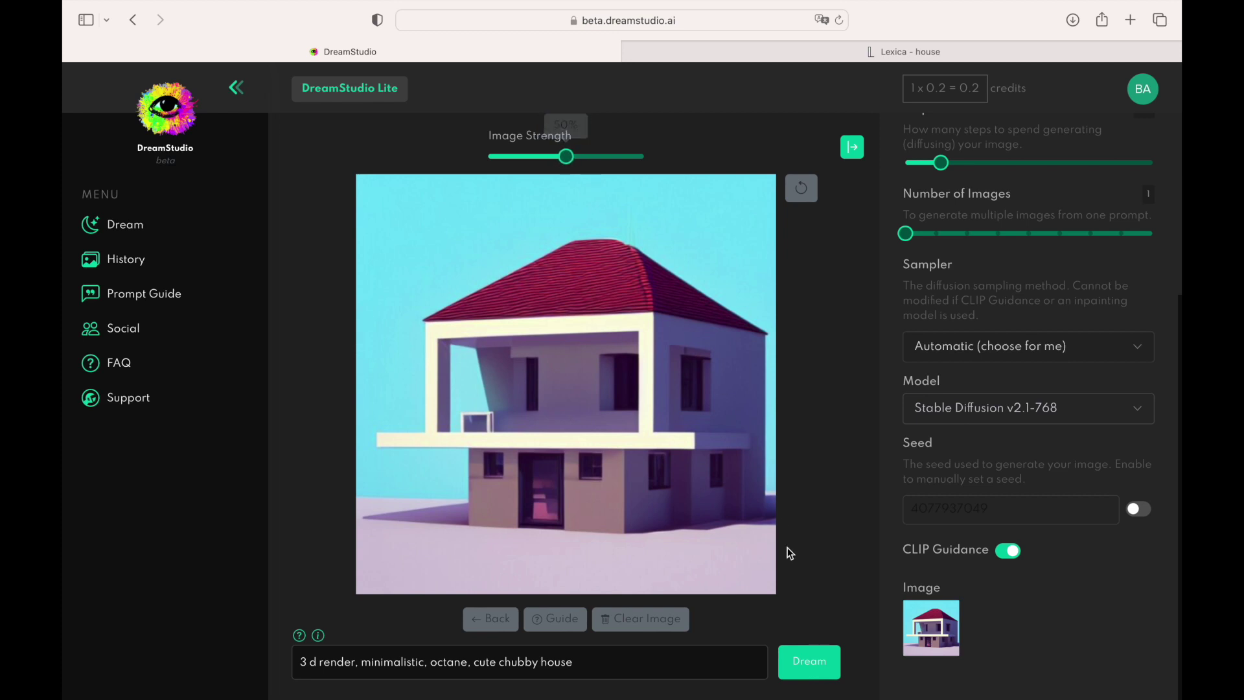
pyautogui.click(811, 661)
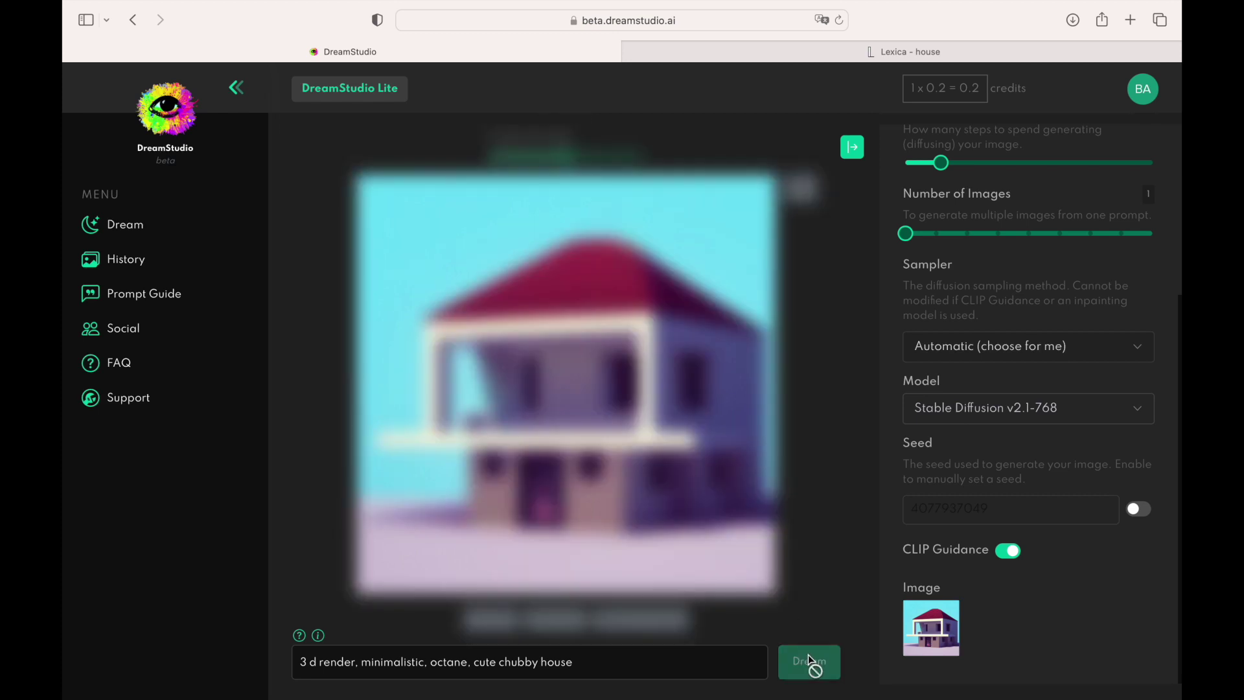